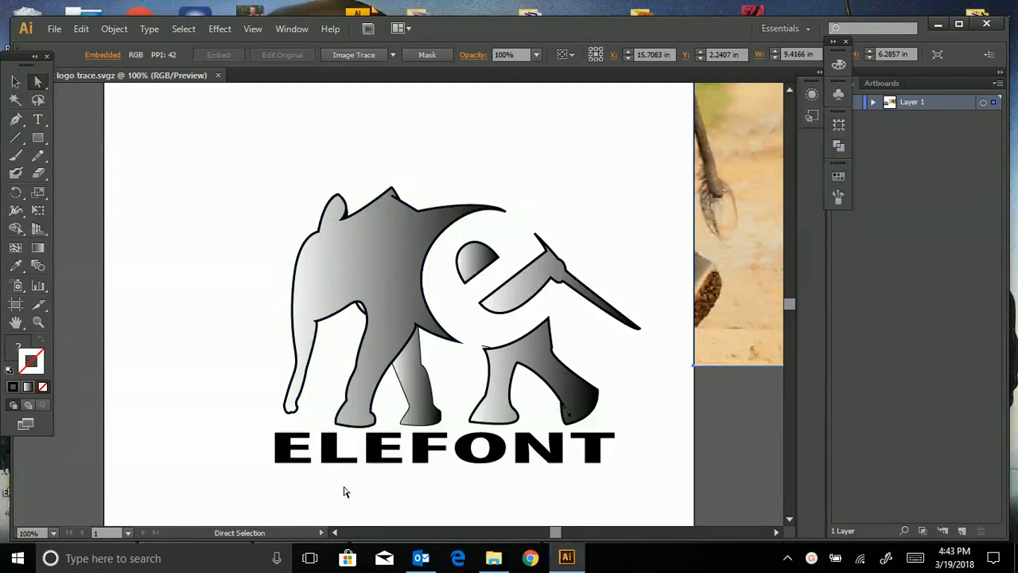
- Zoom out, nudge the photo aside, and drag the ELEFONT logo left off the artboard
key(ctrl+minus)
key(ctrl+minus)
key(ctrl+minus)
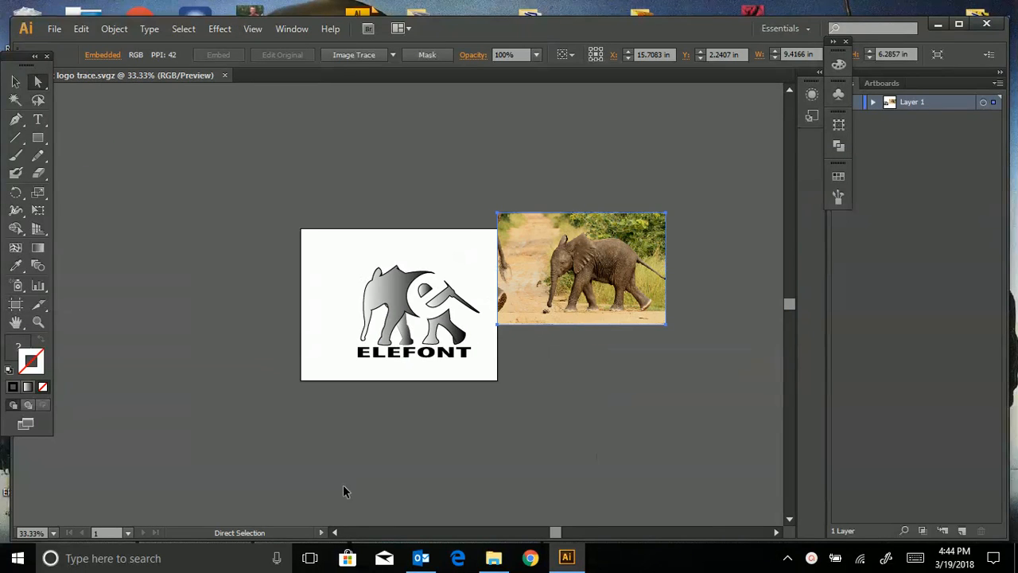
drag(571, 287, 568, 333)
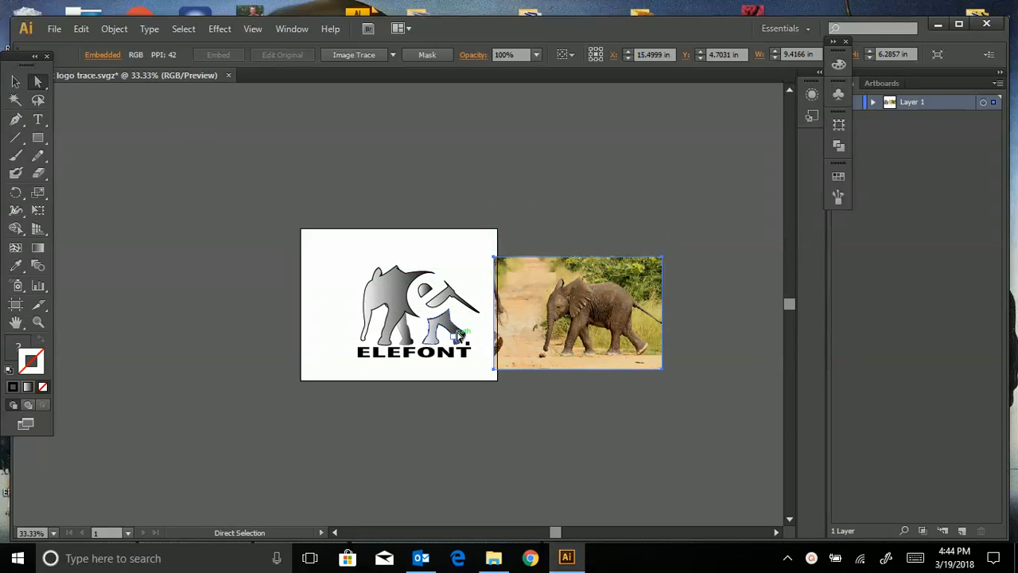
drag(545, 337, 604, 281)
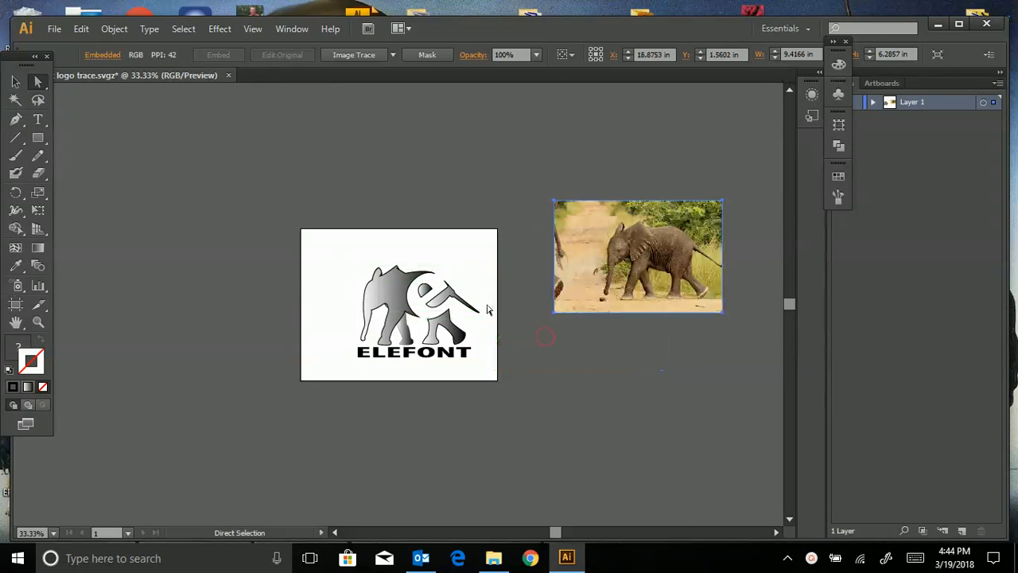
drag(334, 252, 493, 385)
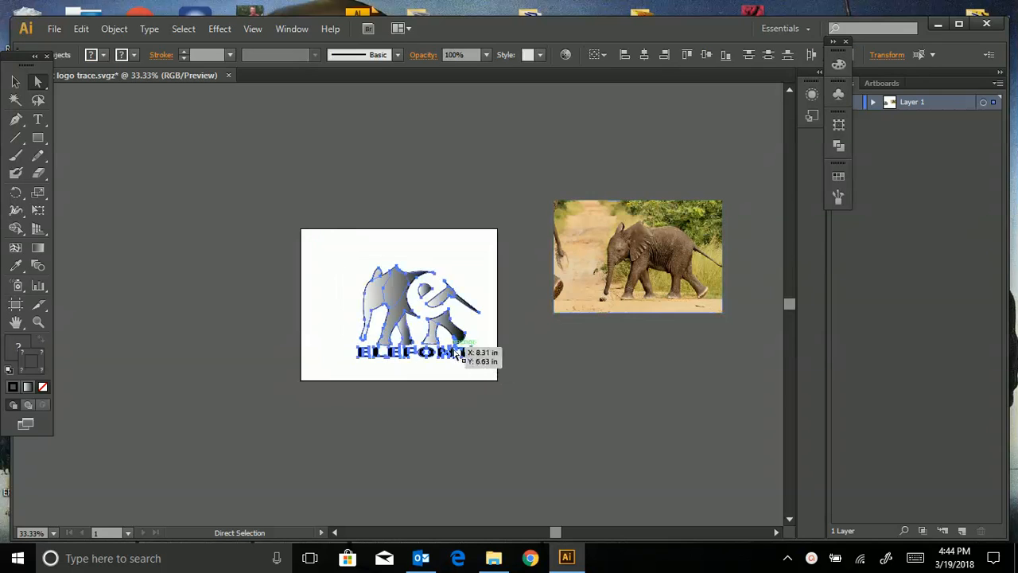
drag(458, 354, 210, 328)
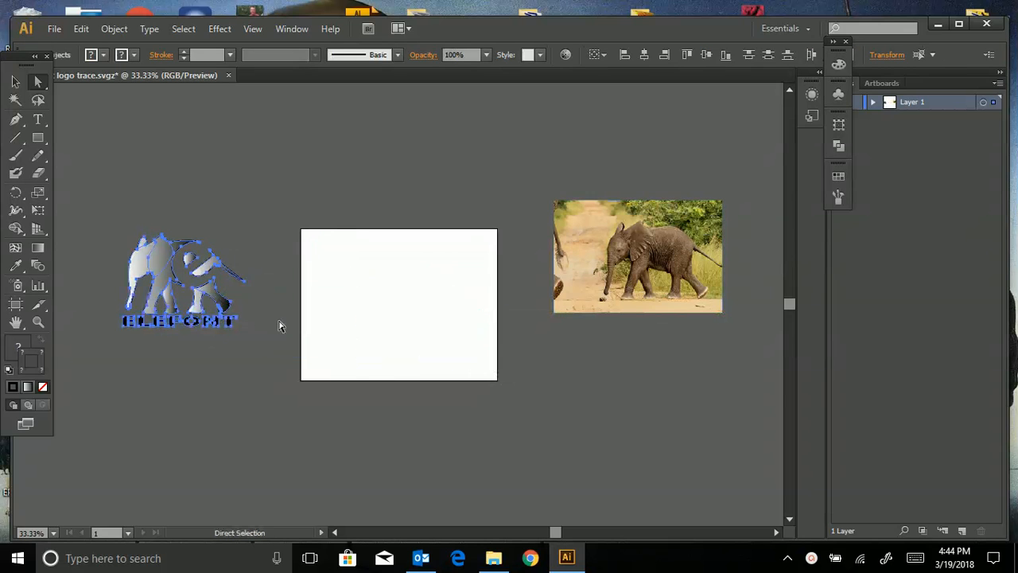
- Drag the elephant photo onto the empty artboard and zoom it to fill the view
click(645, 318)
drag(655, 273, 415, 322)
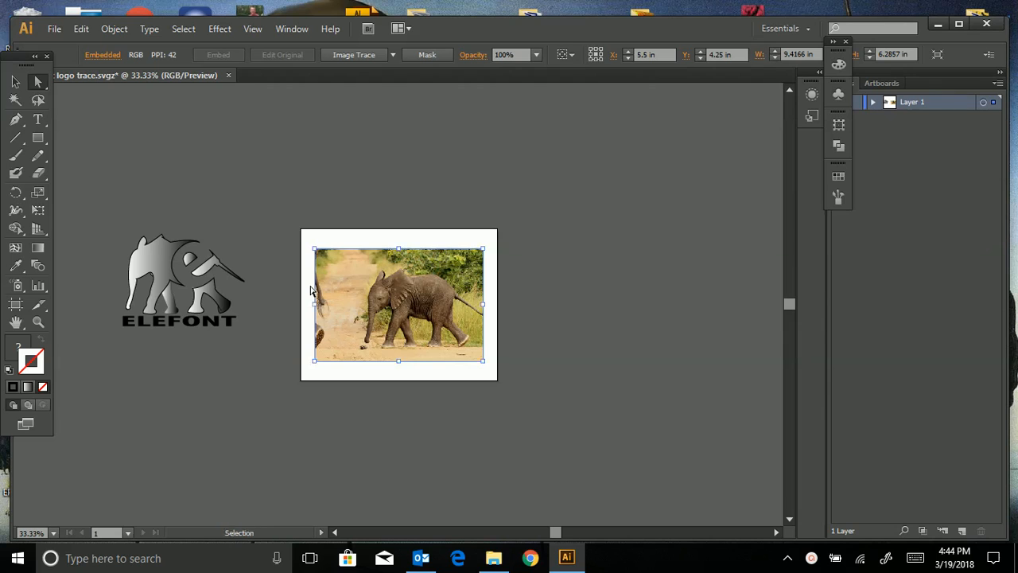
key(ctrl+1)
- Select the Pen tool and set the stroke colour to pure red FF0000, with the Color panel shown
scroll(310, 283, up, 1)
scroll(309, 284, down, 1)
scroll(309, 284, up, 1)
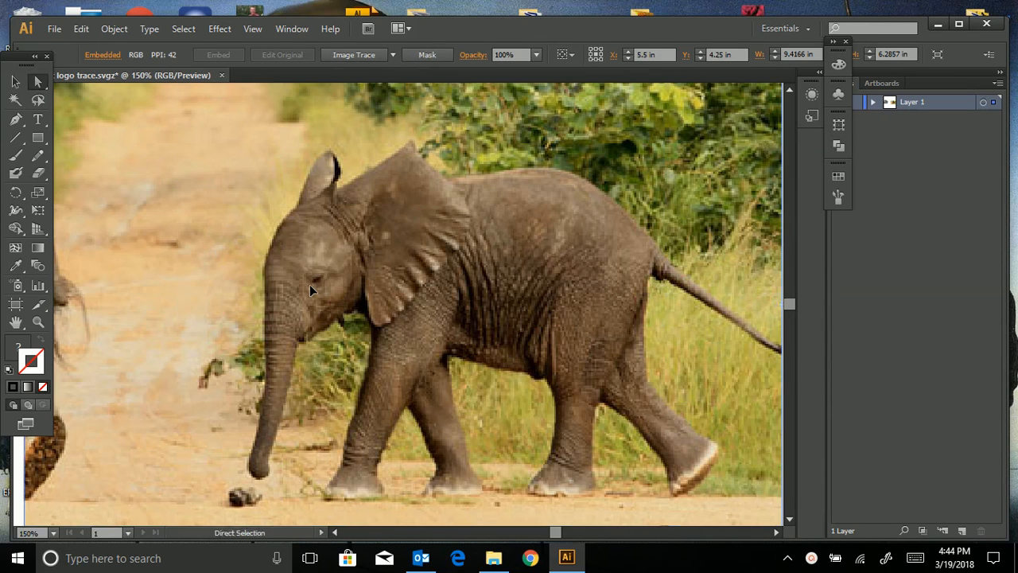
click(17, 123)
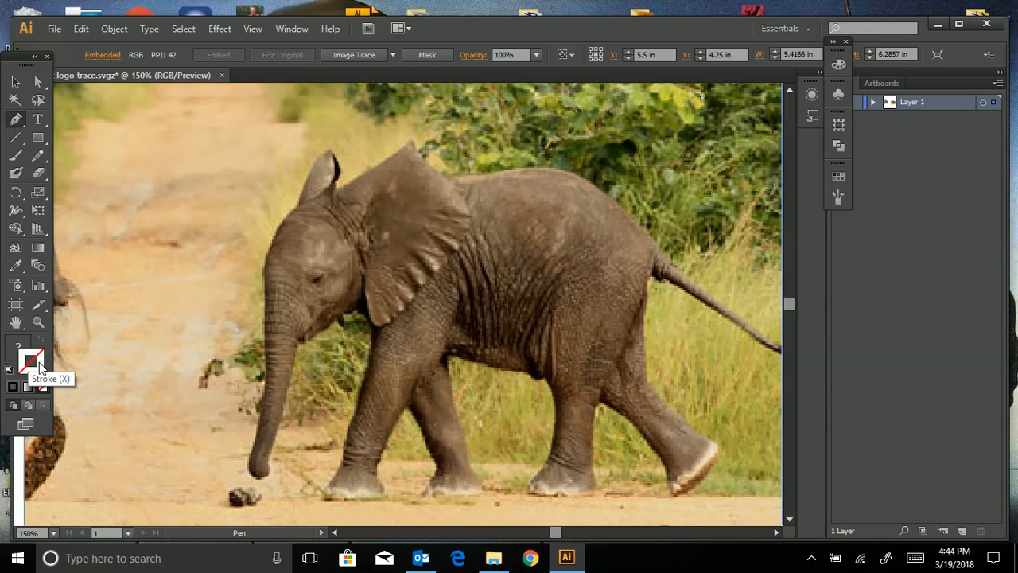
double_click(39, 362)
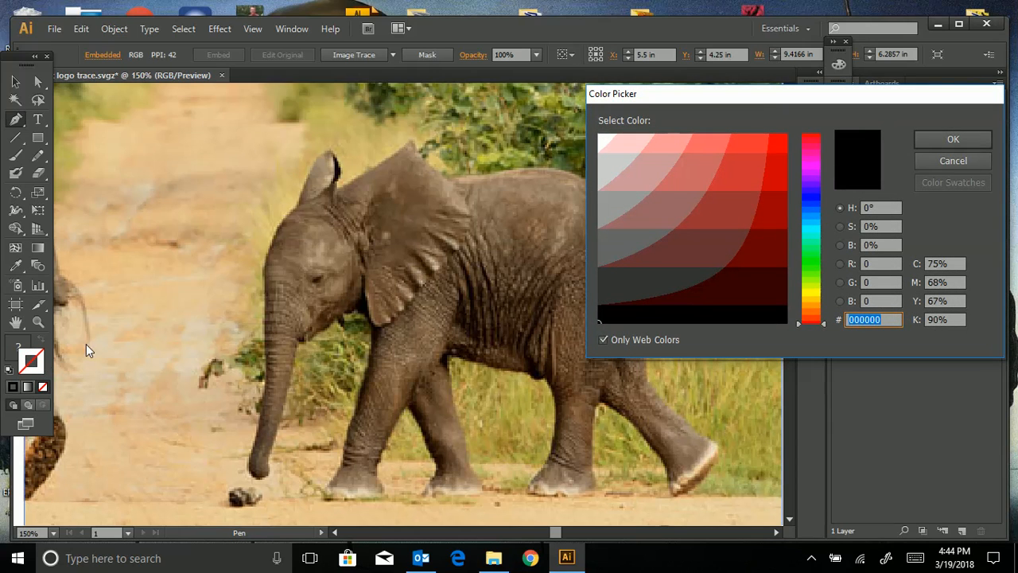
drag(706, 179, 822, 122)
drag(777, 161, 792, 132)
click(924, 141)
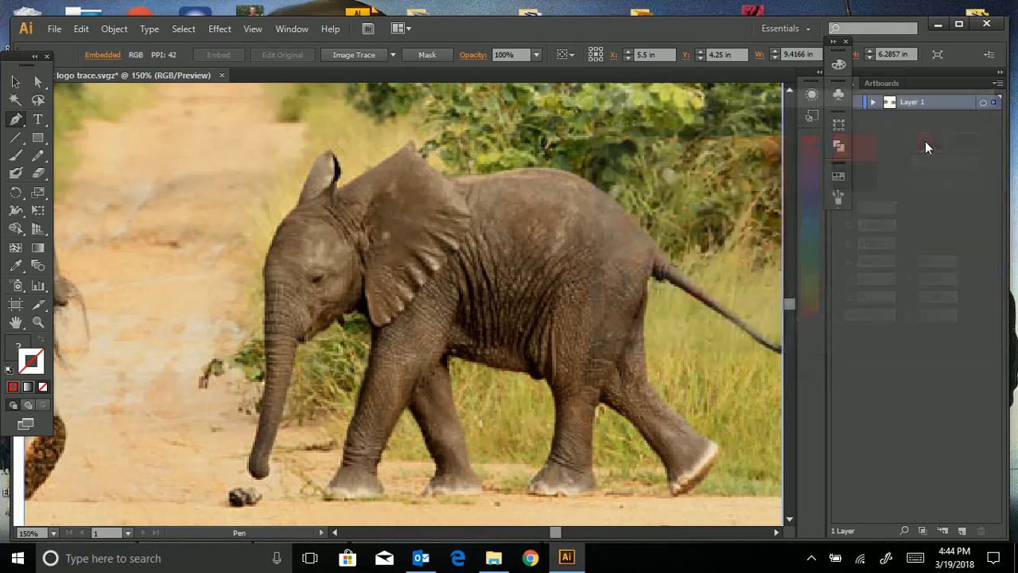
click(13, 388)
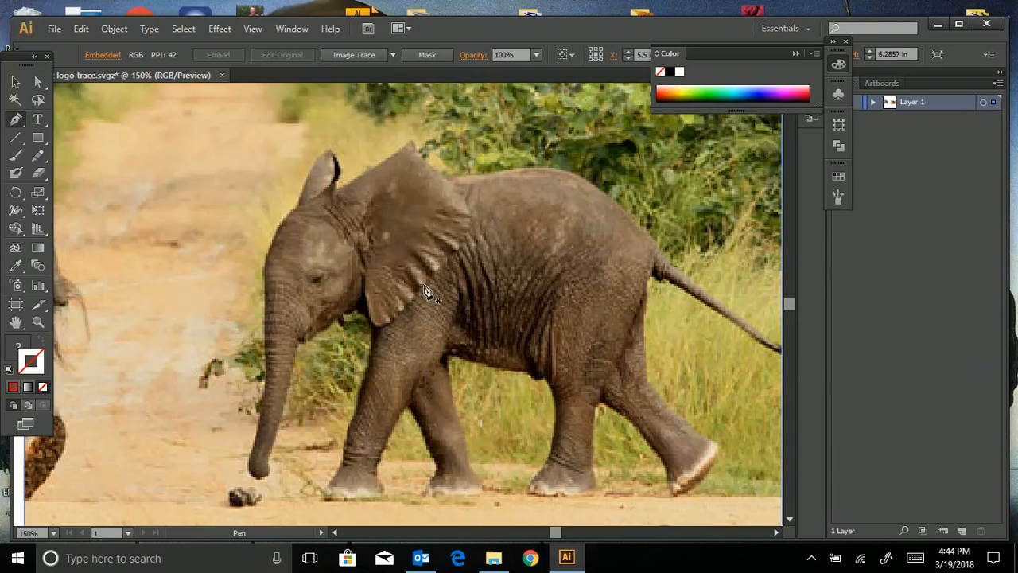
- Draw a curved pen segment from the elephant's rump along its back
click(657, 247)
click(556, 171)
drag(556, 171, 507, 168)
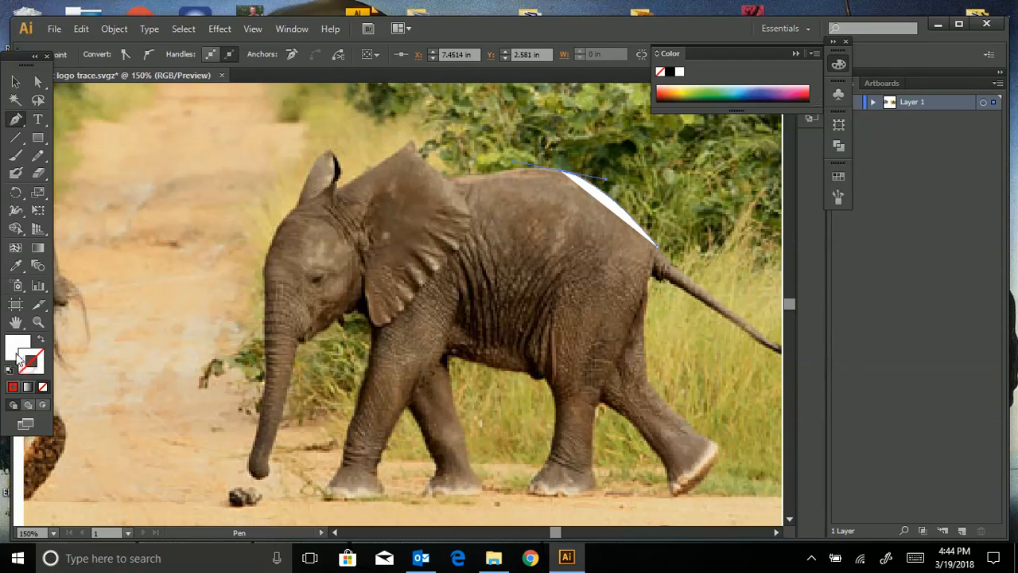
- Give the new path no fill and a red FF0000 stroke, then zoom in
click(43, 388)
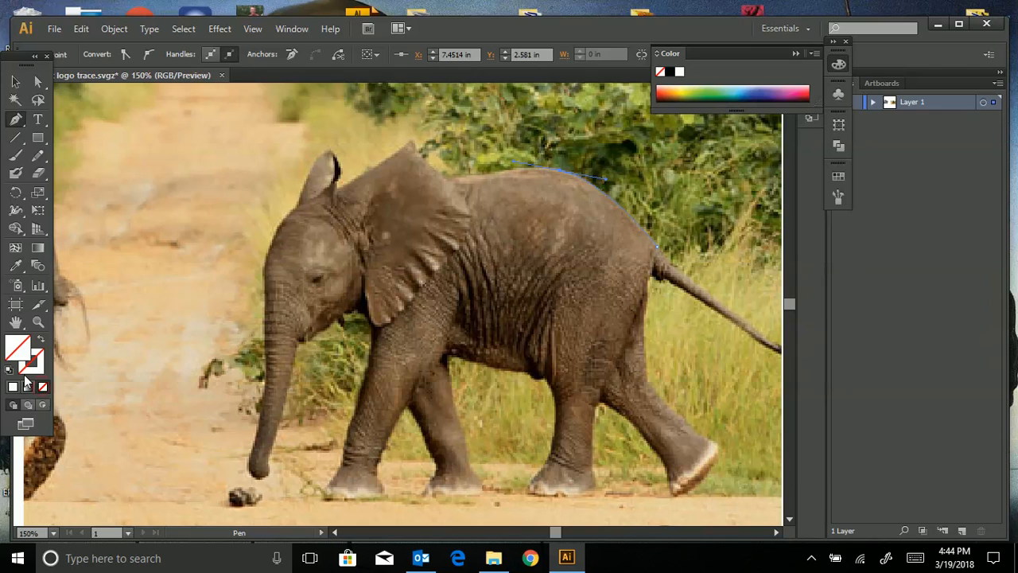
click(12, 387)
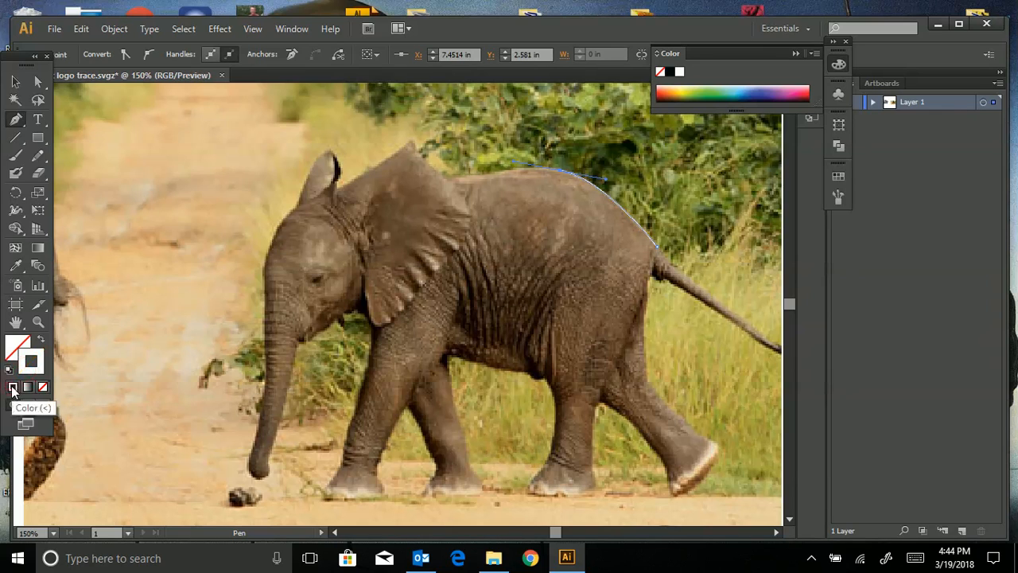
double_click(36, 364)
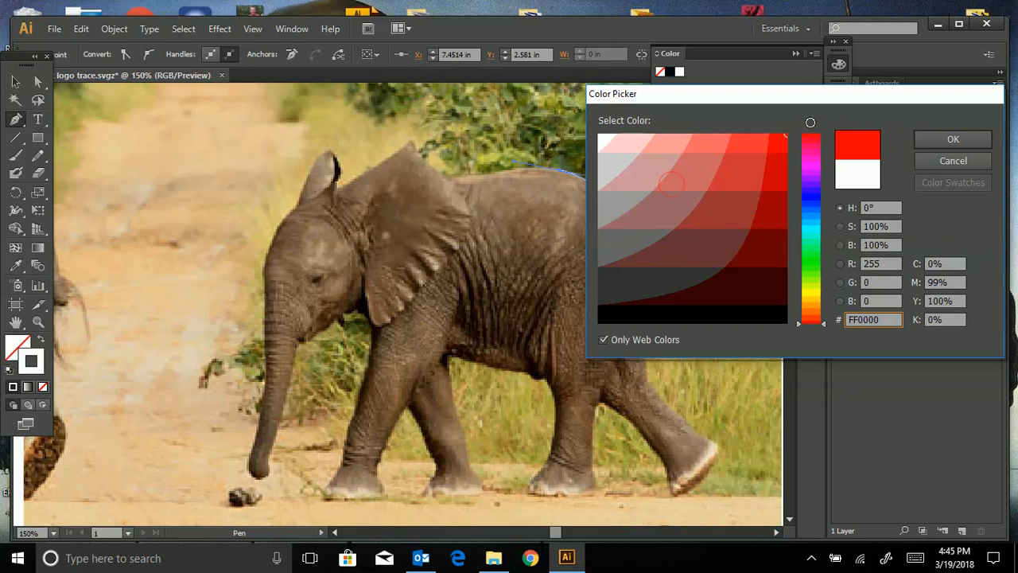
click(947, 137)
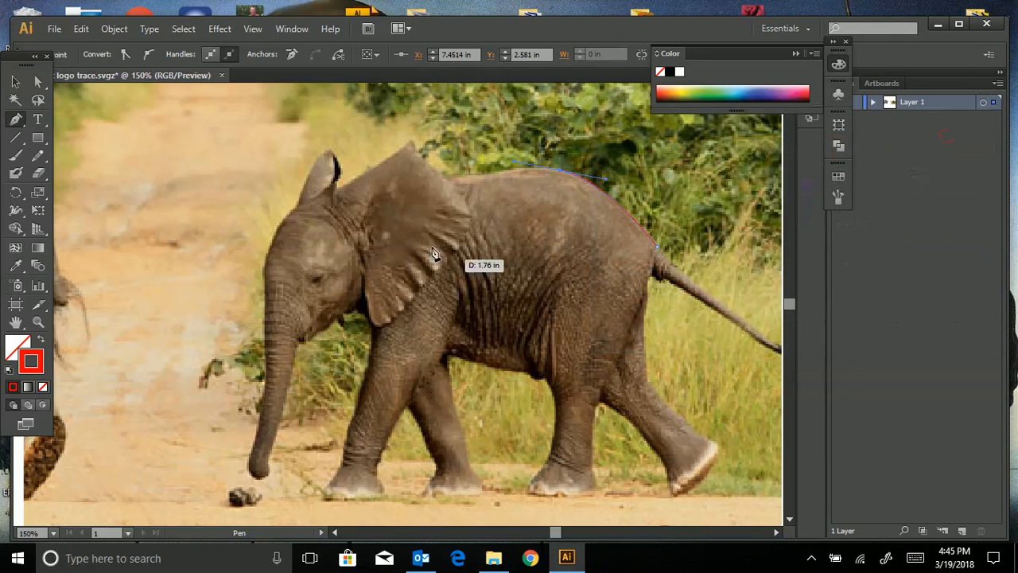
key(ctrl+plus)
key(ctrl+plus)
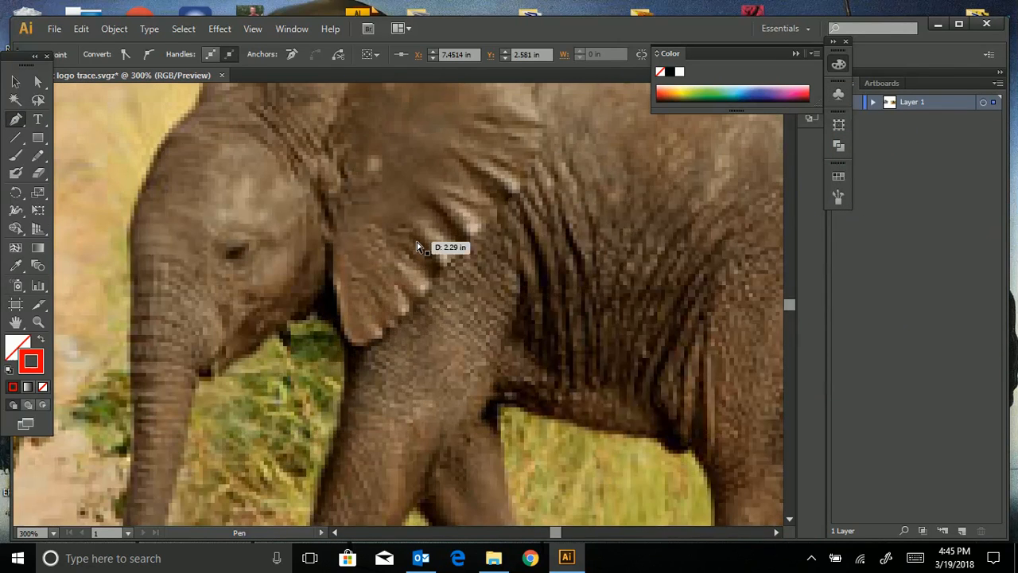
- Extend the curved outline along the elephant's back over the shoulder hump
mouse_move(557, 532)
mouse_down()
mouse_move(574, 538)
mouse_move(560, 547)
mouse_up()
key(ctrl+minus)
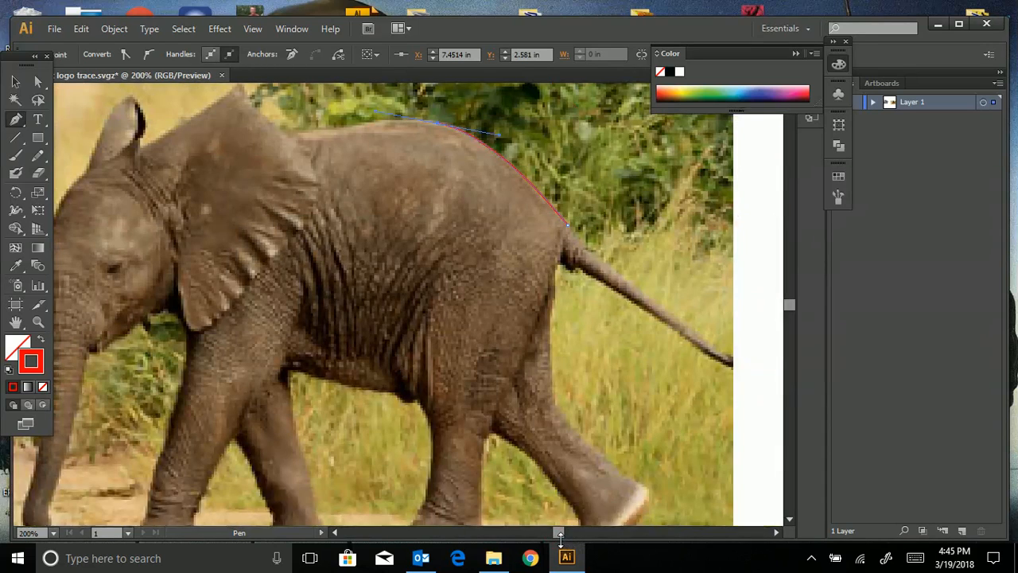
scroll(535, 494, up, 2)
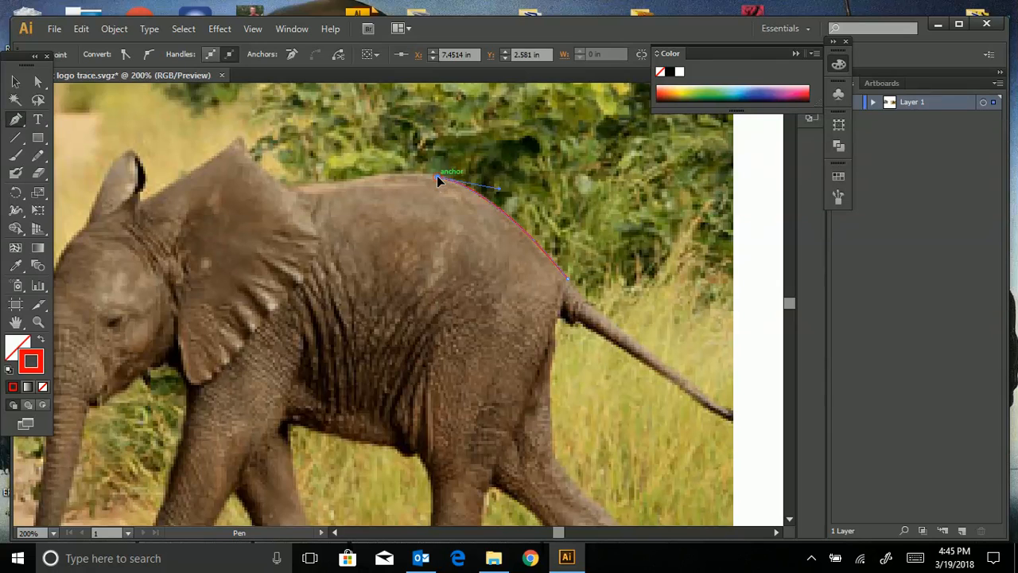
drag(437, 180, 285, 191)
drag(285, 191, 284, 191)
drag(149, 202, 149, 202)
- Add a corner anchor at the ear's peak and curve the outline down toward the forehead
drag(281, 183, 242, 142)
drag(222, 104, 223, 100)
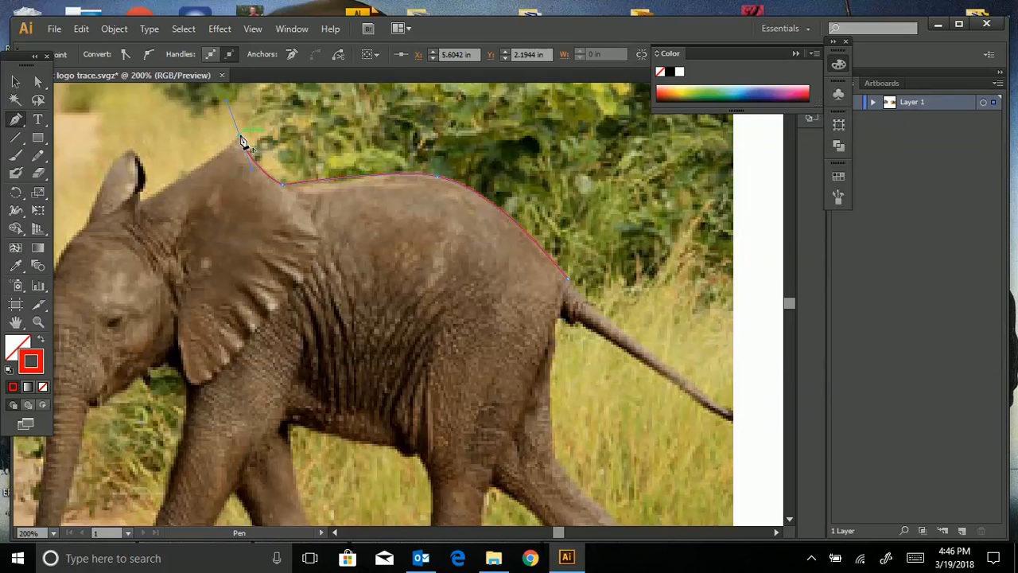
click(241, 137)
drag(122, 206, 74, 253)
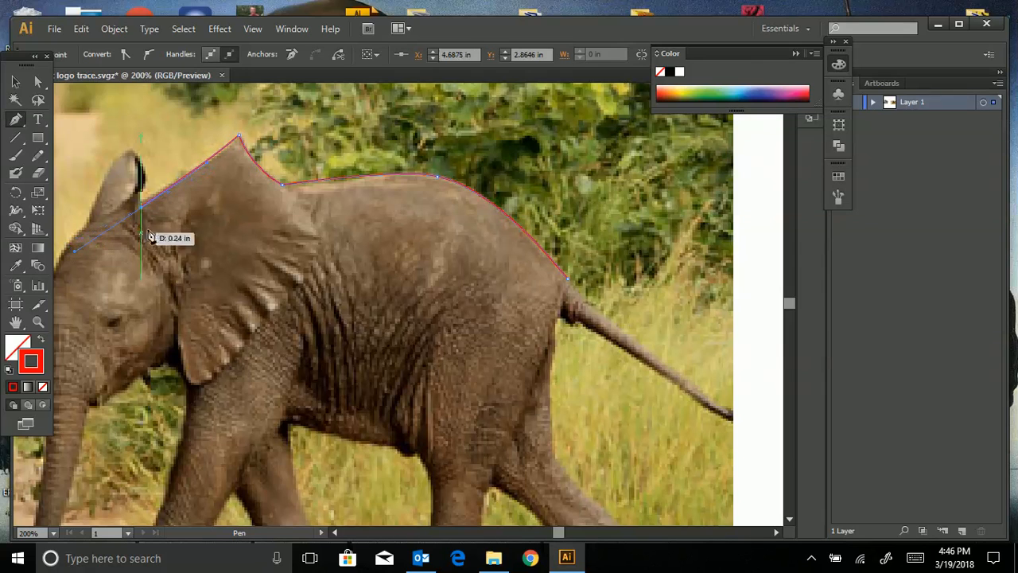
mouse_move(141, 207)
mouse_down()
mouse_move(151, 182)
mouse_move(132, 148)
mouse_move(146, 211)
mouse_move(141, 171)
mouse_move(152, 157)
mouse_move(128, 153)
mouse_move(95, 199)
mouse_move(95, 228)
mouse_up()
click(144, 174)
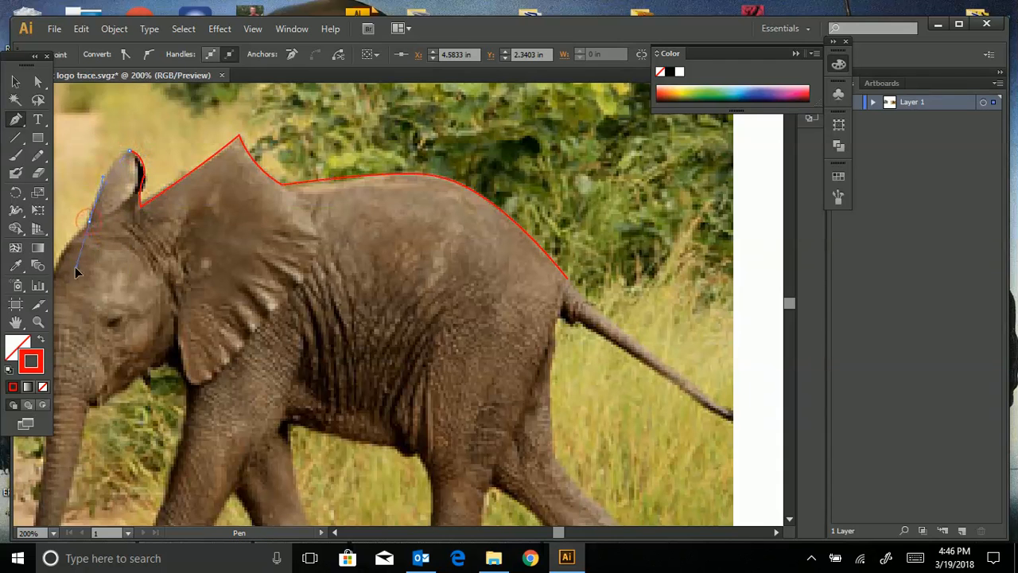
drag(69, 294, 68, 294)
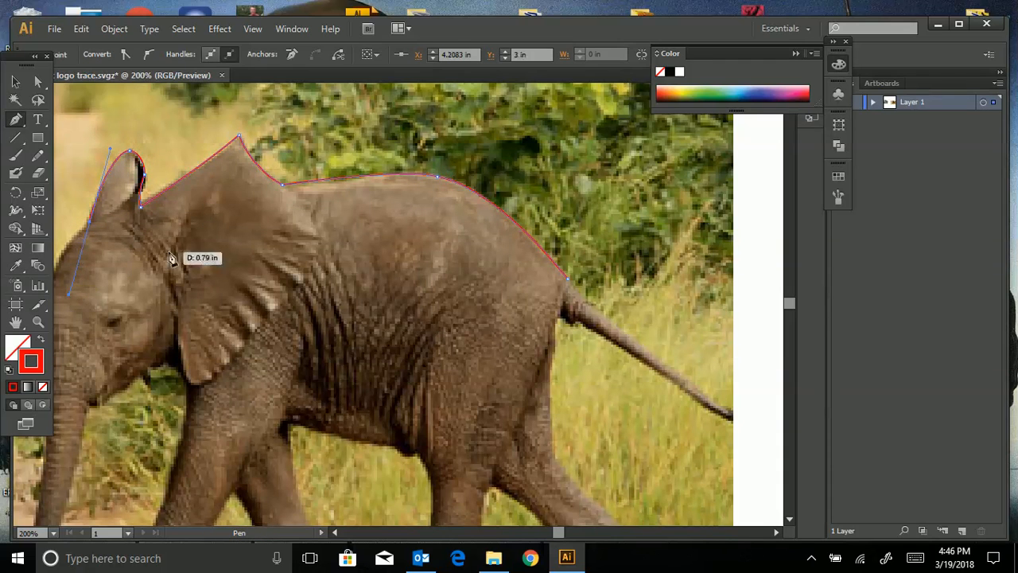
- Delete the stray anchors on the head and ear tip, dismissing the deletion warning
key(ctrl+minus)
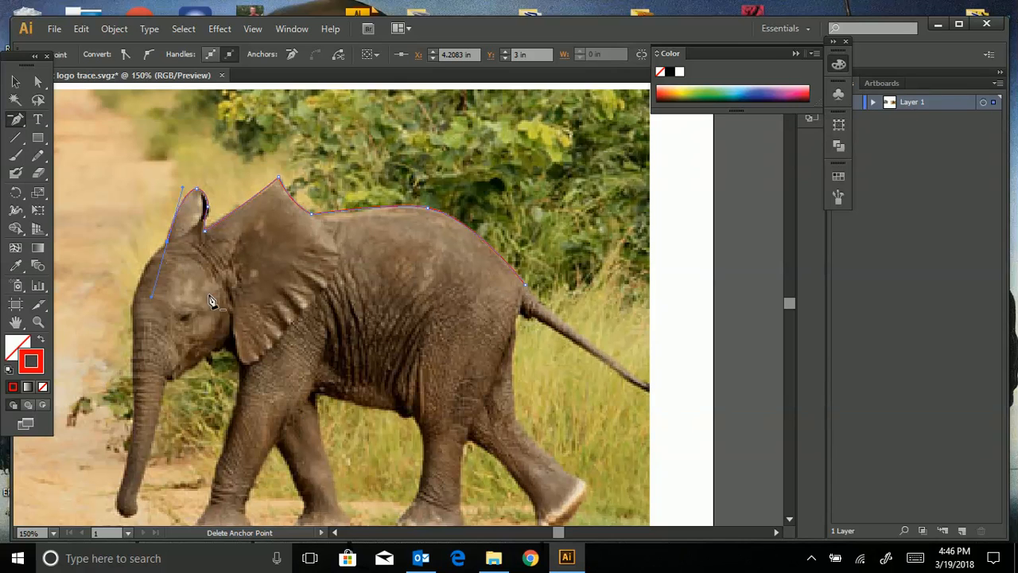
drag(556, 533, 554, 537)
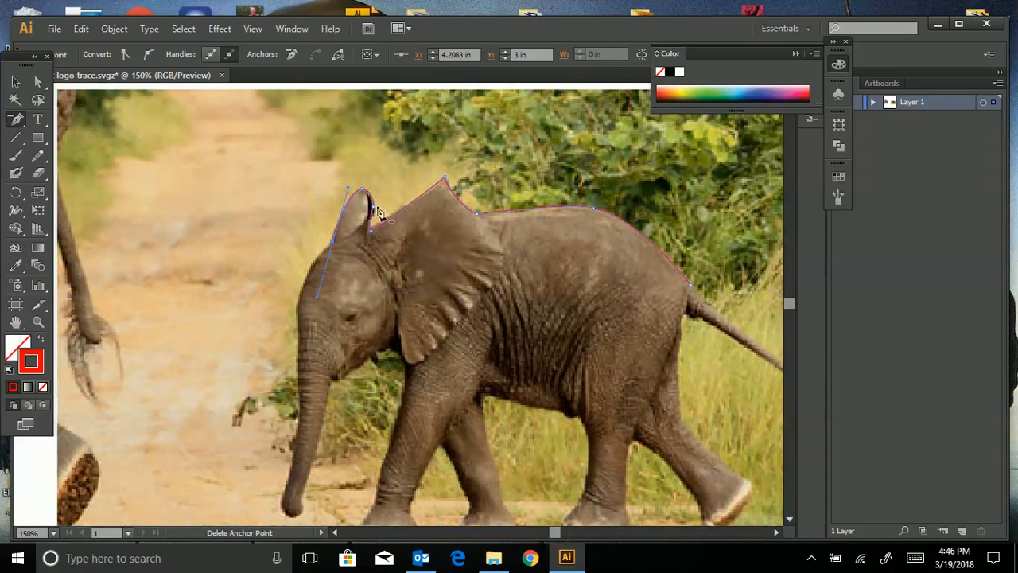
click(332, 241)
click(367, 195)
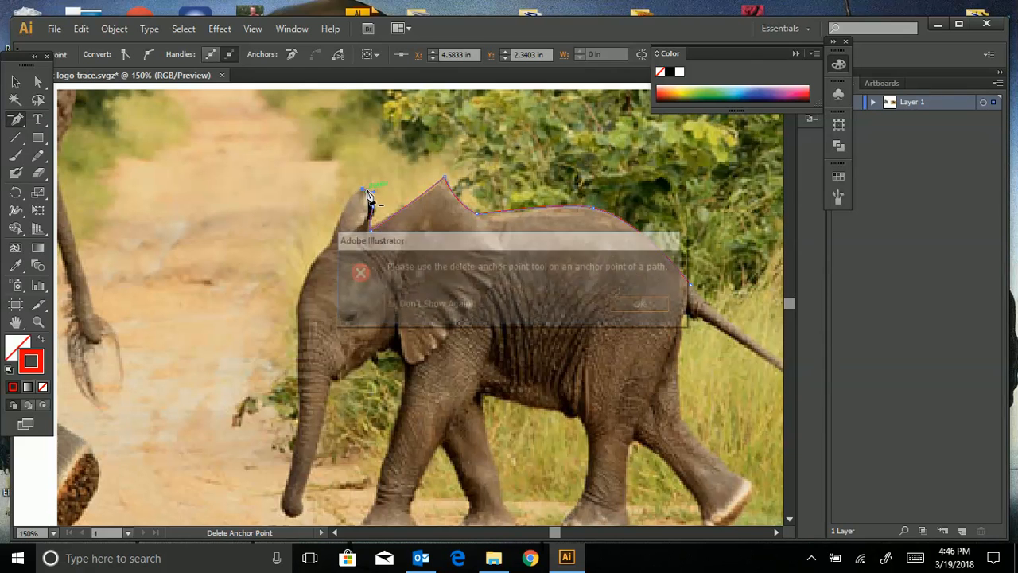
click(624, 310)
key(ctrl+plus)
key(ctrl+plus)
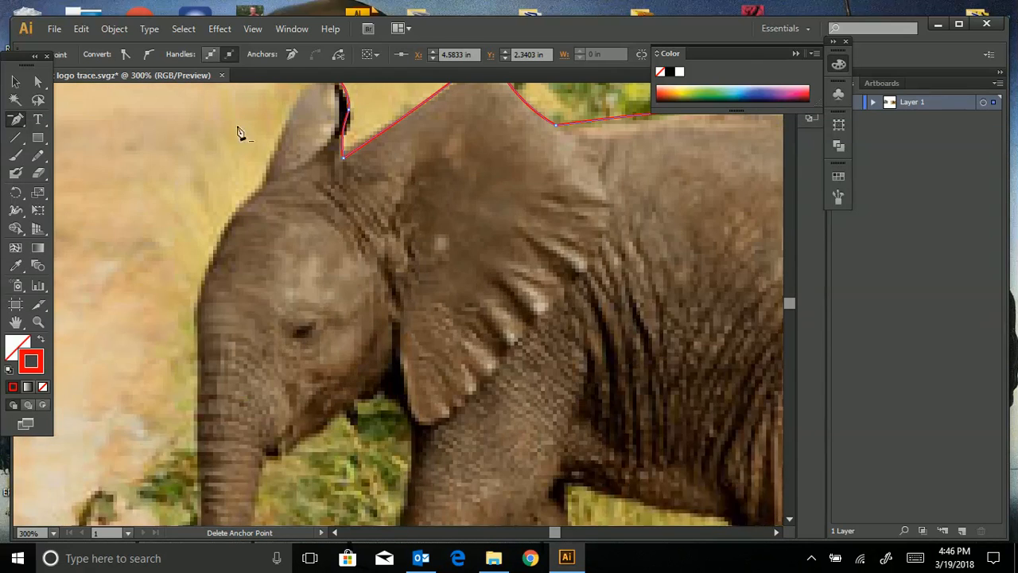
scroll(293, 177, up, 2)
click(326, 182)
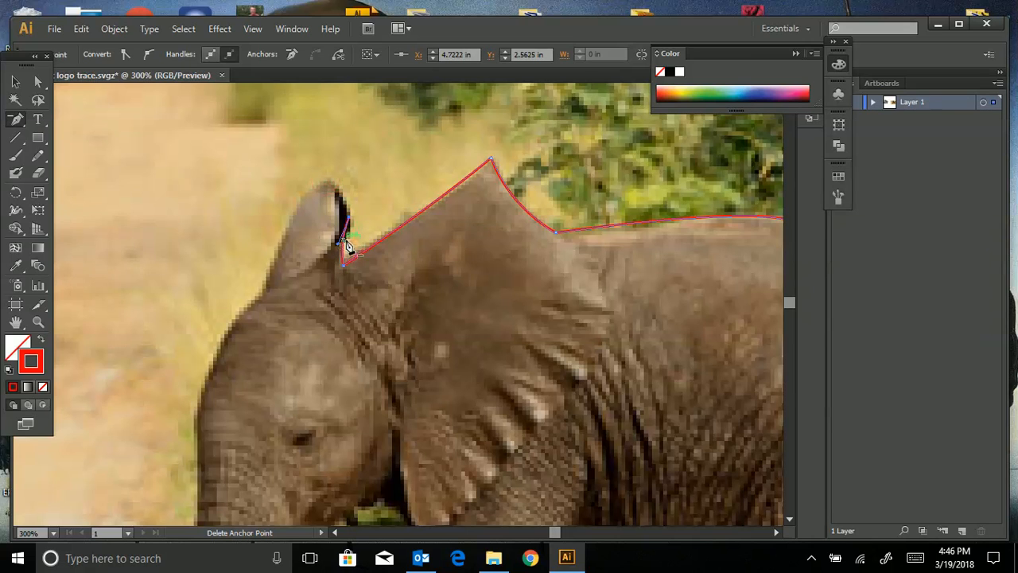
- Trace over the ear tip with a corner point and curve down the head and forehead
drag(16, 119, 83, 116)
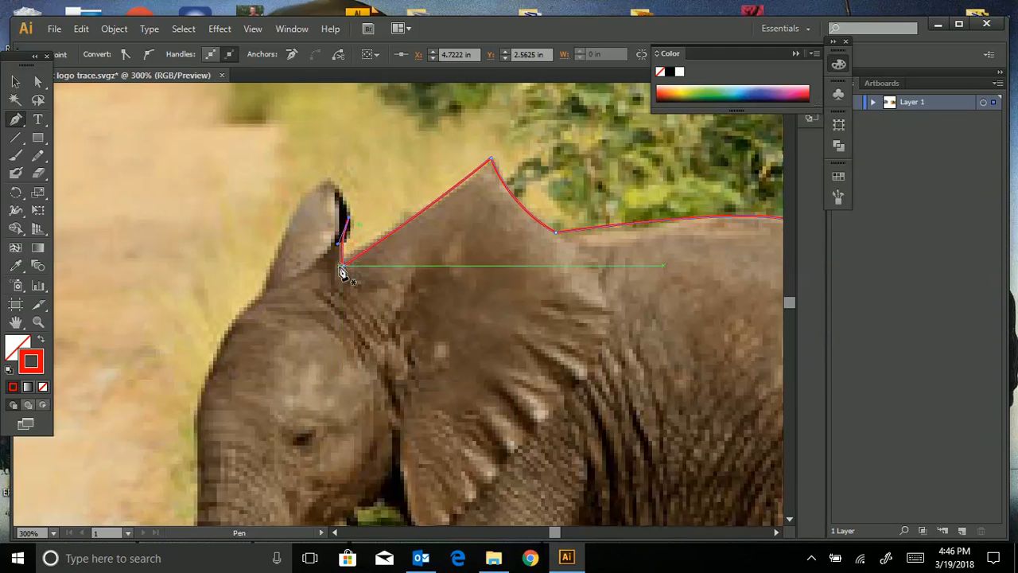
drag(347, 220, 310, 189)
click(330, 181)
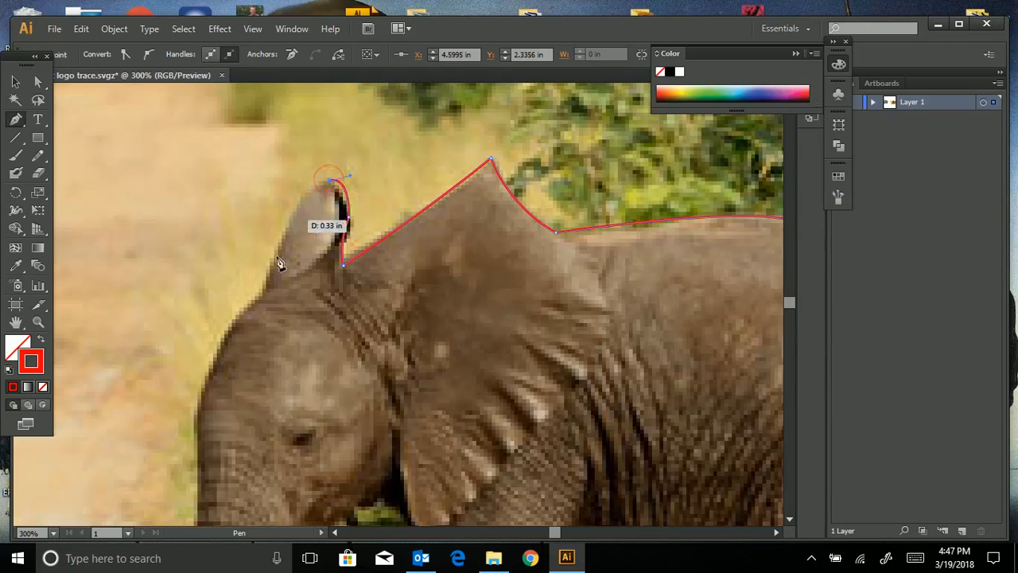
drag(263, 291, 224, 437)
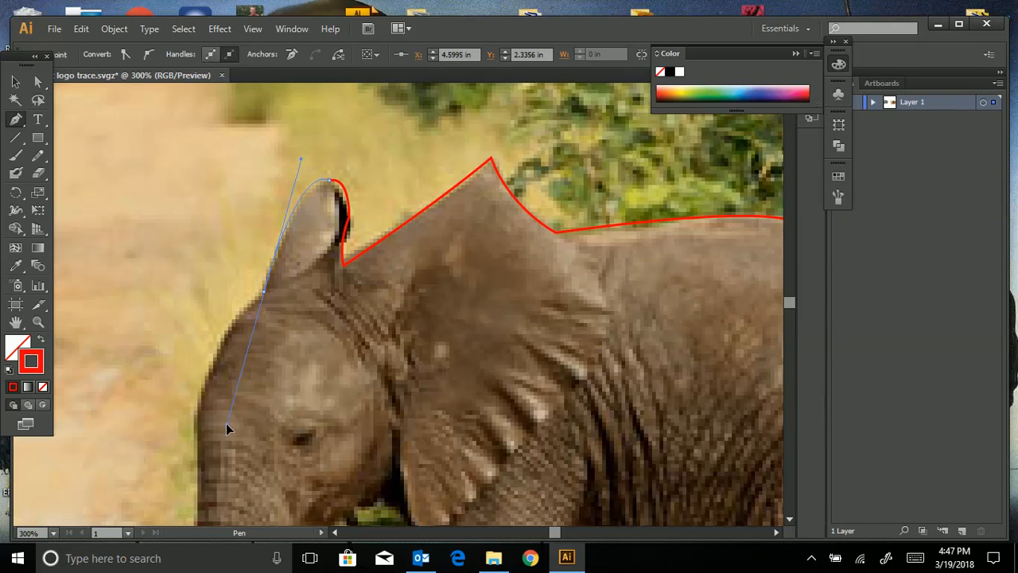
drag(233, 406, 234, 405)
click(265, 292)
drag(199, 413, 182, 506)
drag(157, 422, 185, 369)
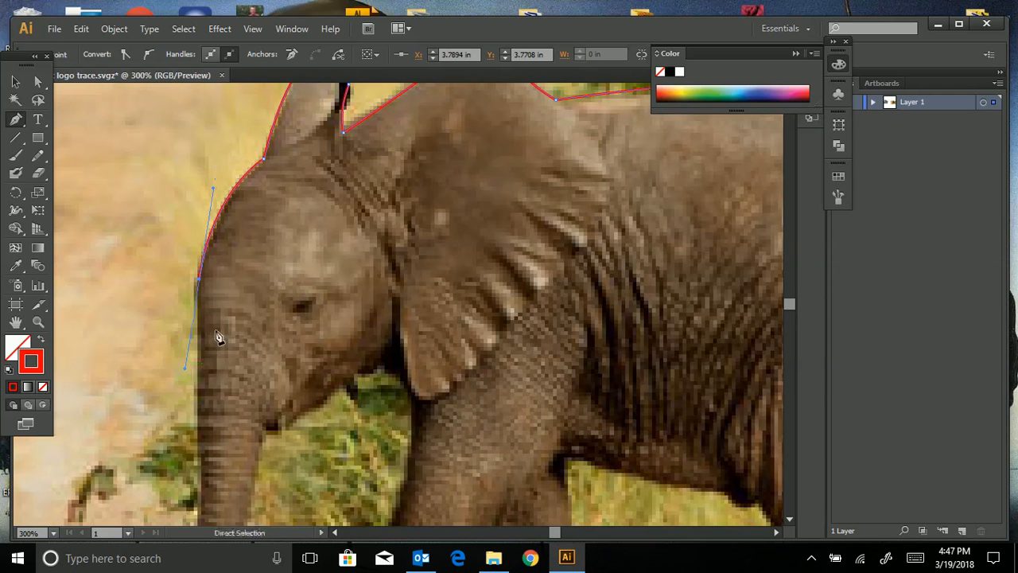
- Curve the outline down the front of the trunk, undoing a misplaced tip point
key(ctrl+minus)
key(ctrl+minus)
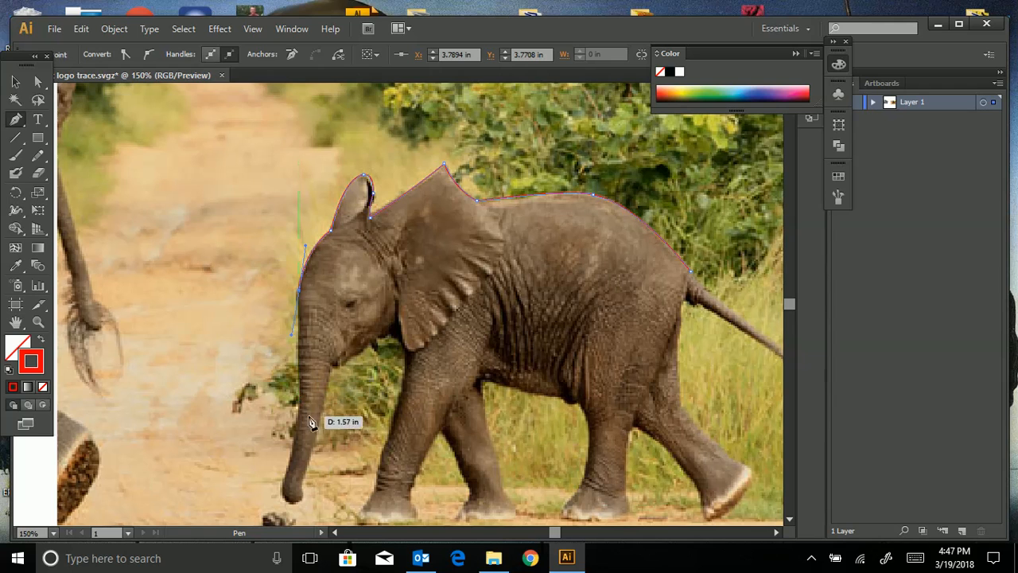
drag(300, 410, 293, 465)
key(ctrl+plus)
key(ctrl+plus)
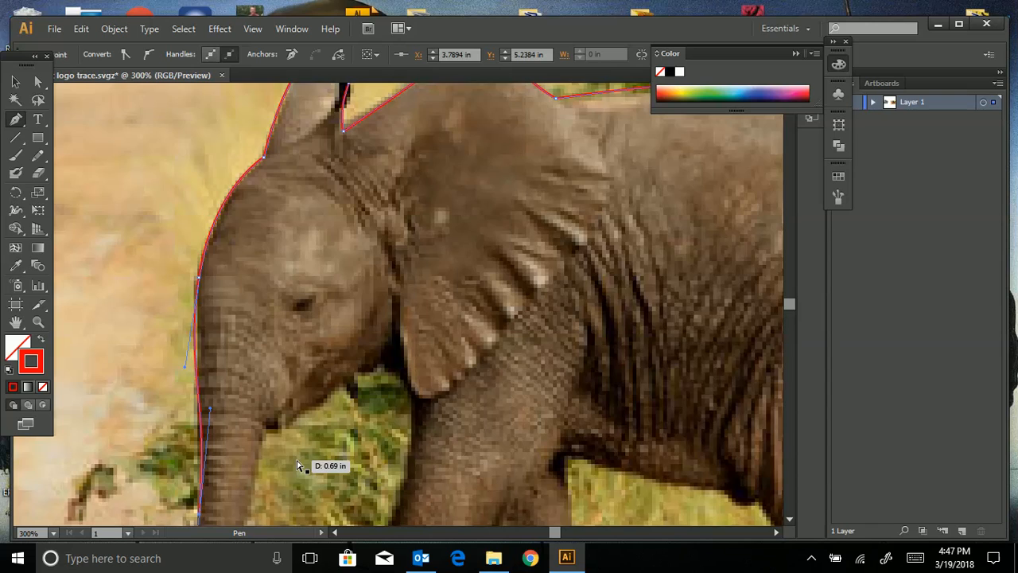
scroll(299, 465, down, 5)
click(199, 268)
mouse_move(184, 451)
mouse_down()
mouse_move(250, 382)
mouse_move(268, 405)
mouse_move(215, 446)
mouse_up()
key(ctrl+z)
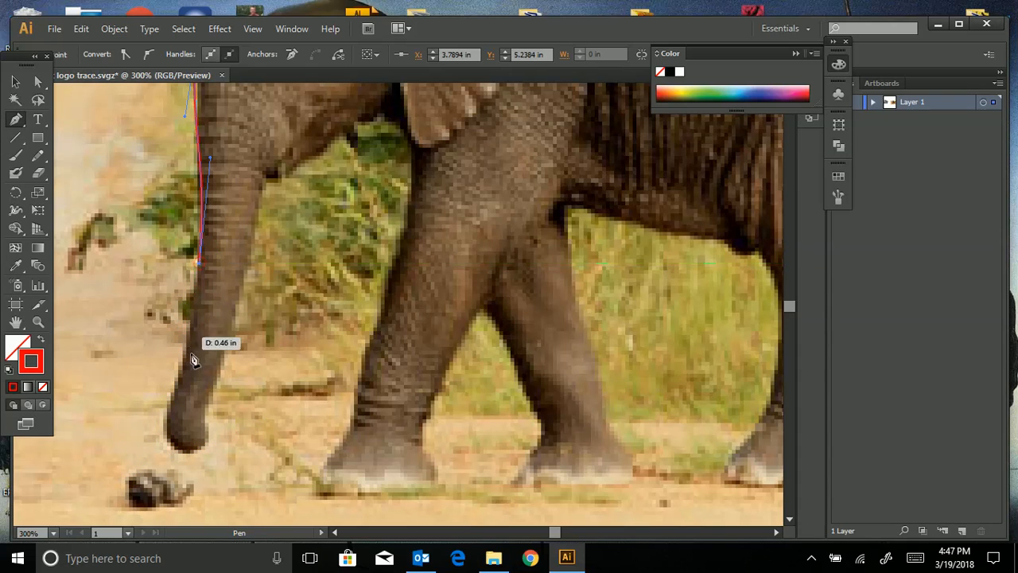
- Trace around the trunk tip and back up the trunk's rear edge
drag(184, 360, 178, 382)
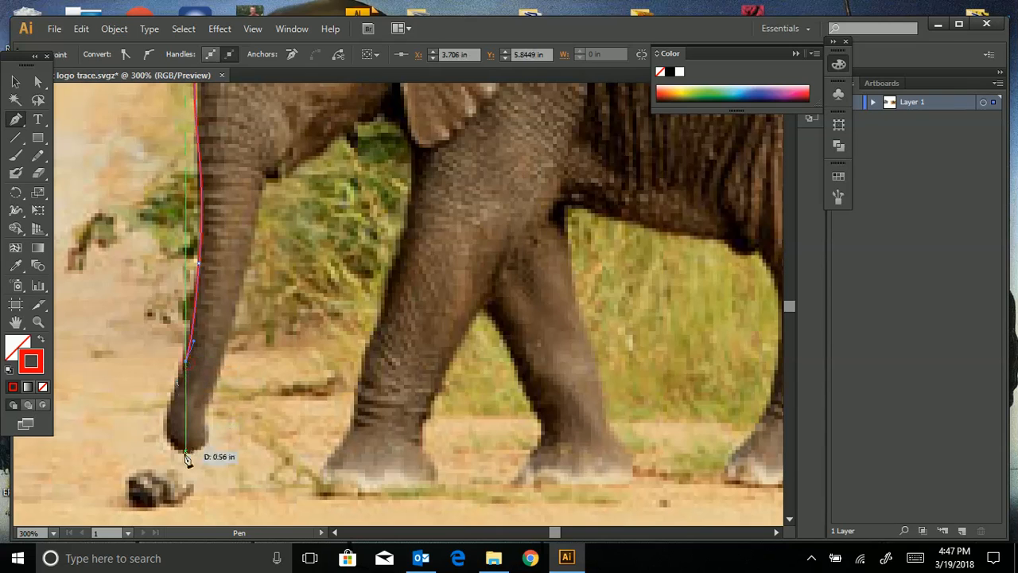
drag(183, 451, 211, 408)
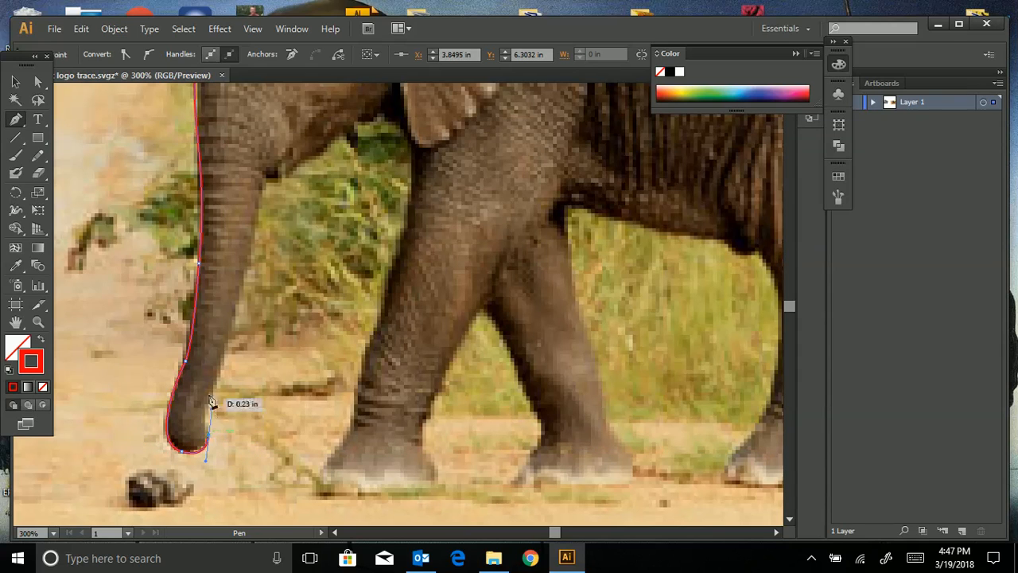
drag(206, 440, 217, 383)
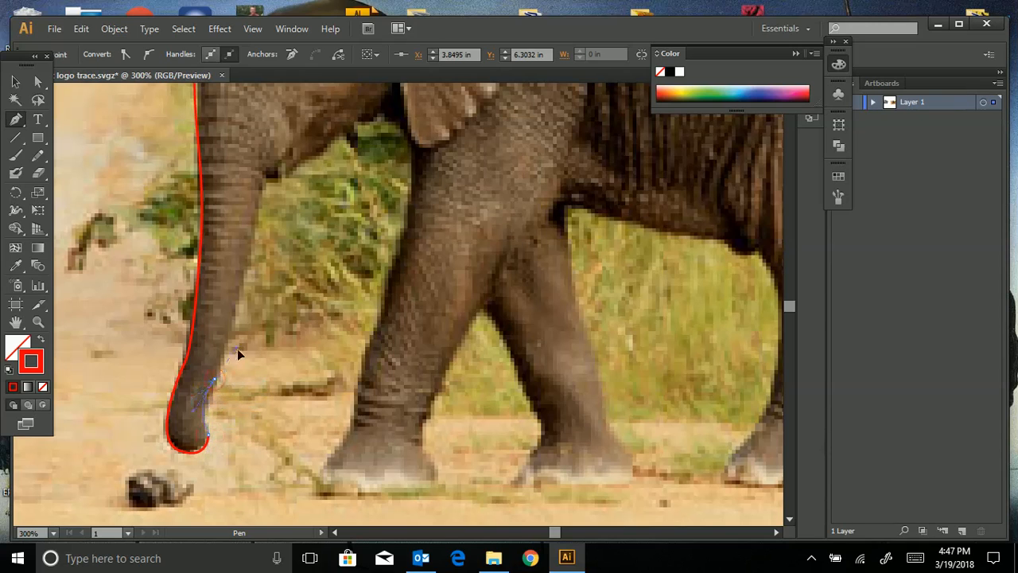
drag(234, 329, 235, 330)
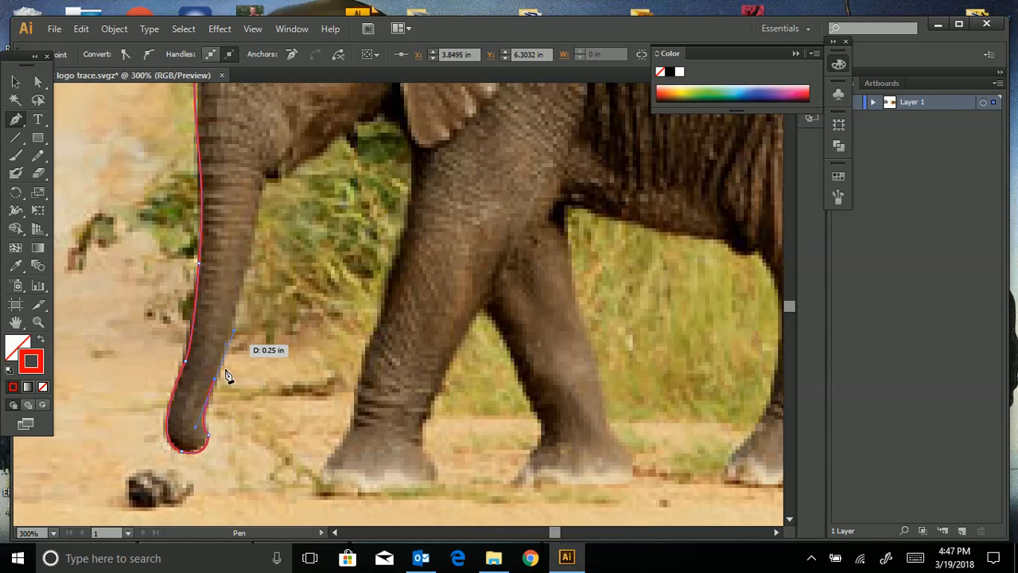
click(215, 379)
click(246, 272)
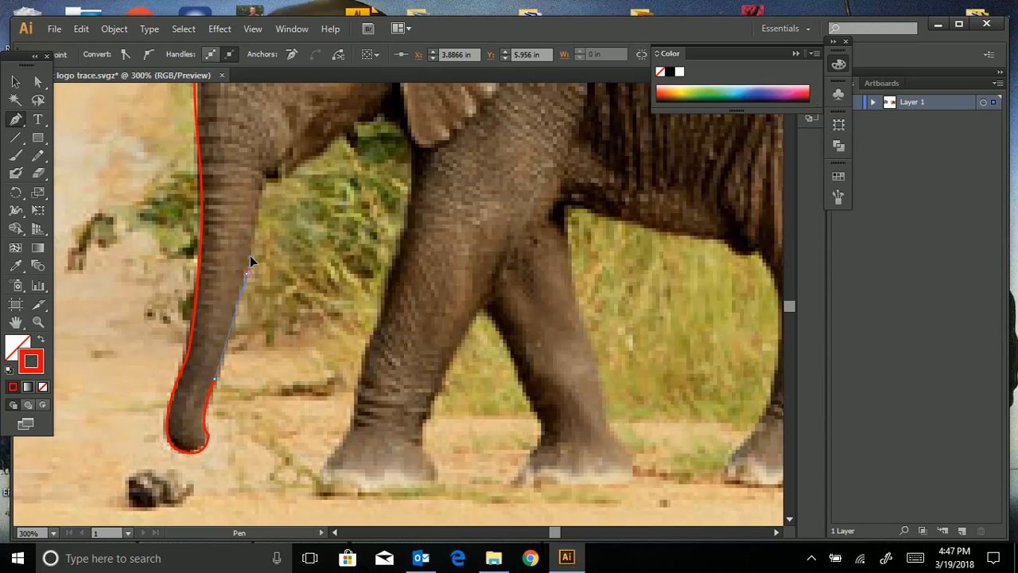
drag(247, 273, 265, 185)
- Close the outline at the elephant's back and fit the traced shape in view
key(ctrl+minus)
key(ctrl+minus)
key(ctrl+minus)
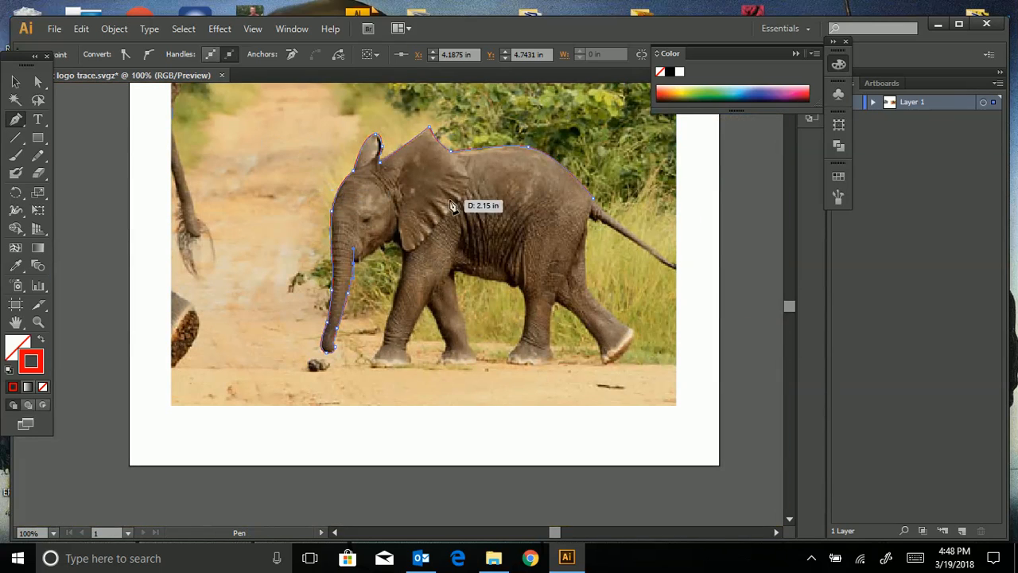
key(ctrl+minus)
key(ctrl+minus)
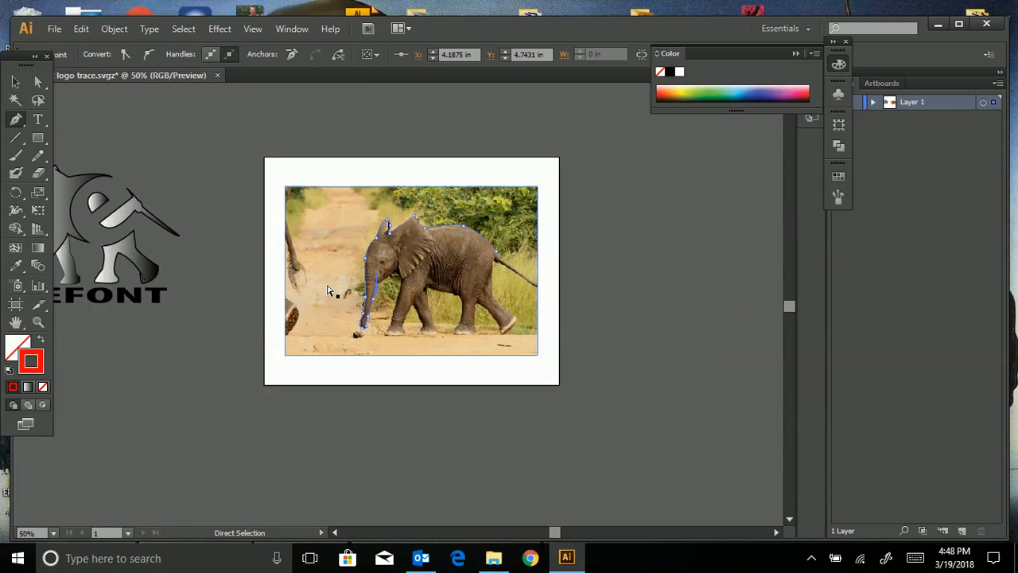
key(ctrl+minus)
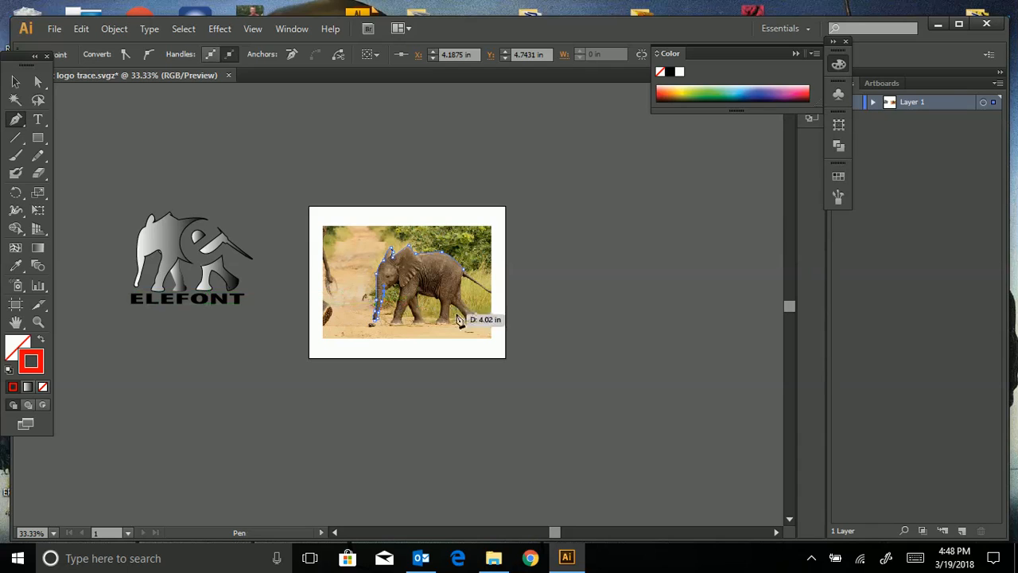
click(465, 271)
key(ctrl+minus)
key(ctrl+plus)
key(ctrl+1)
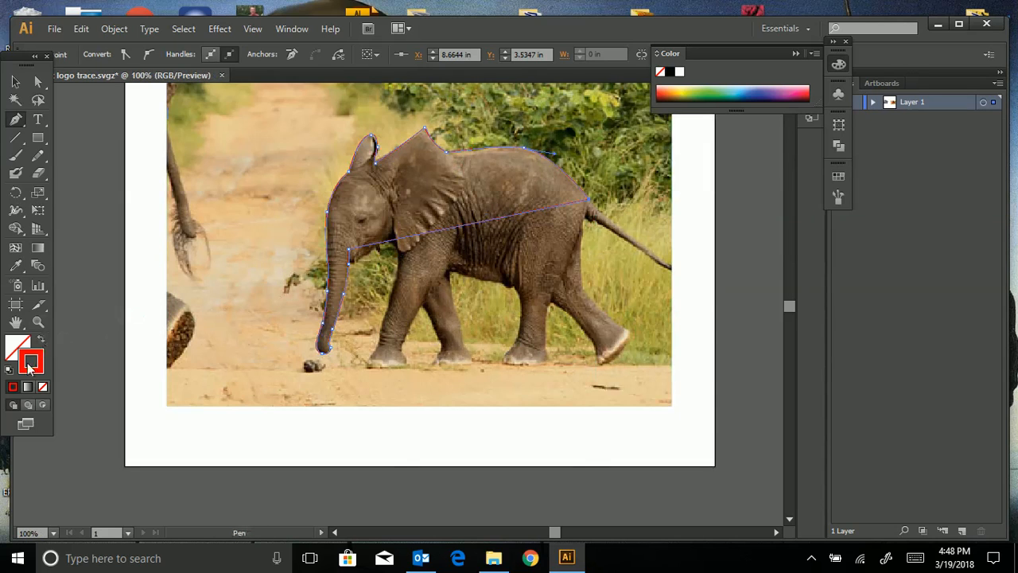
click(14, 388)
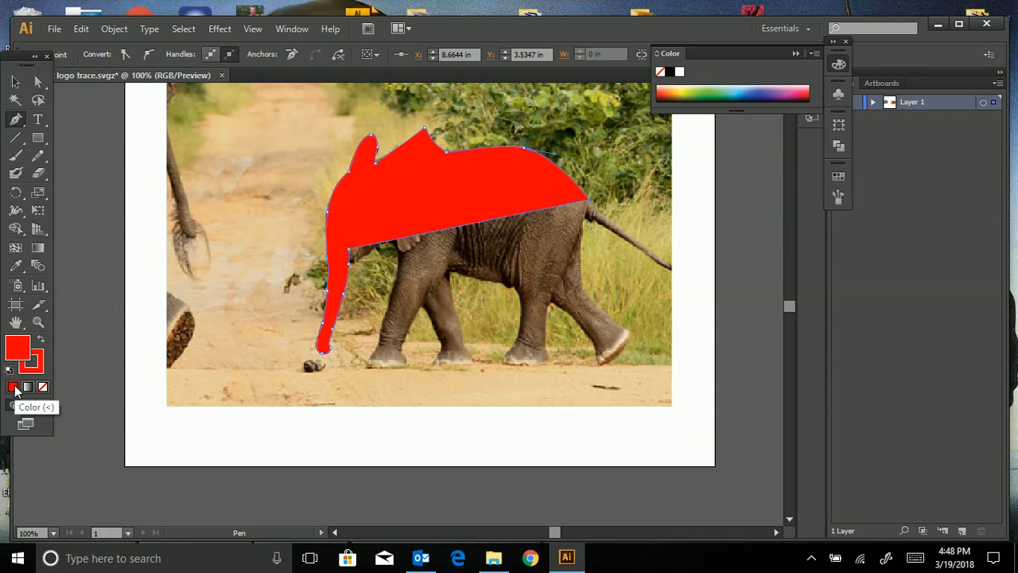
key(ctrl+minus)
key(ctrl+minus)
key(ctrl+minus)
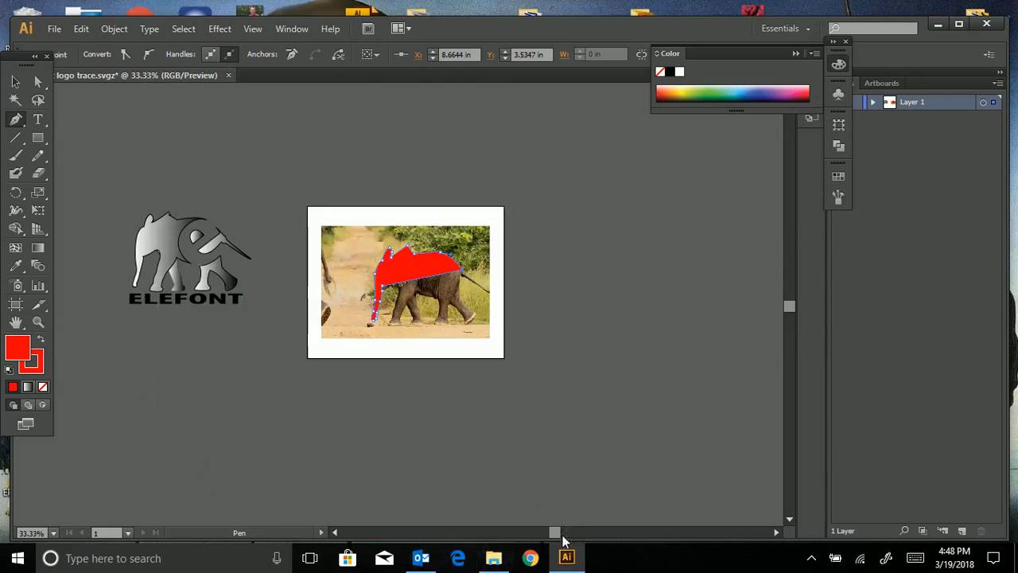
drag(558, 533, 528, 533)
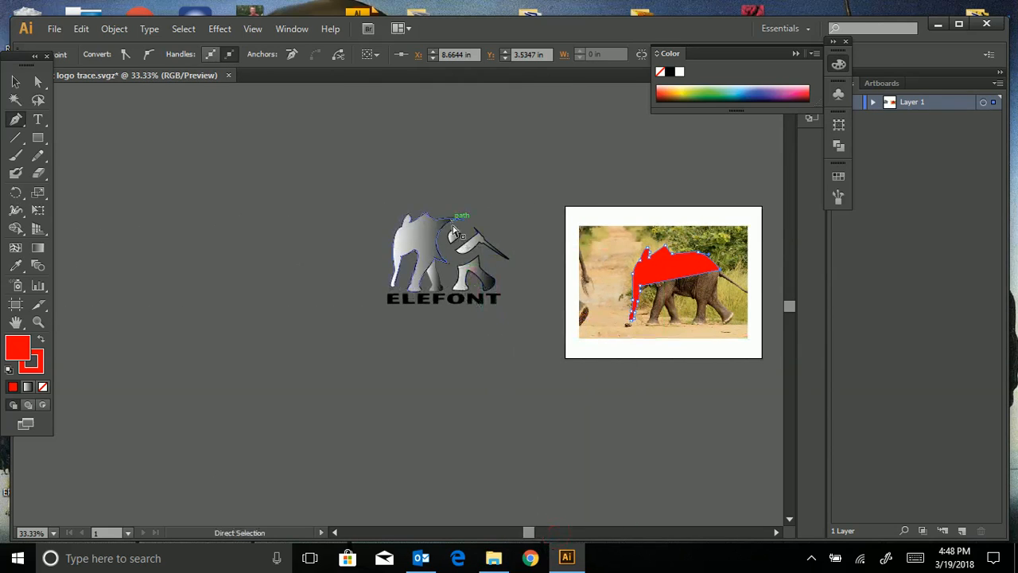
key(ctrl+plus)
key(ctrl+plus)
key(ctrl+plus)
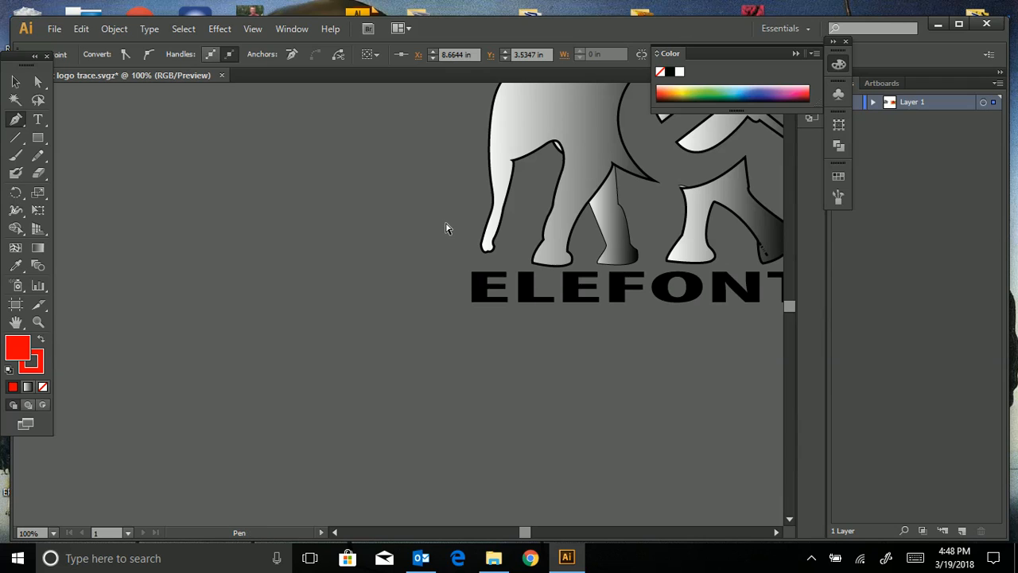
drag(527, 534, 537, 535)
scroll(513, 502, up, 6)
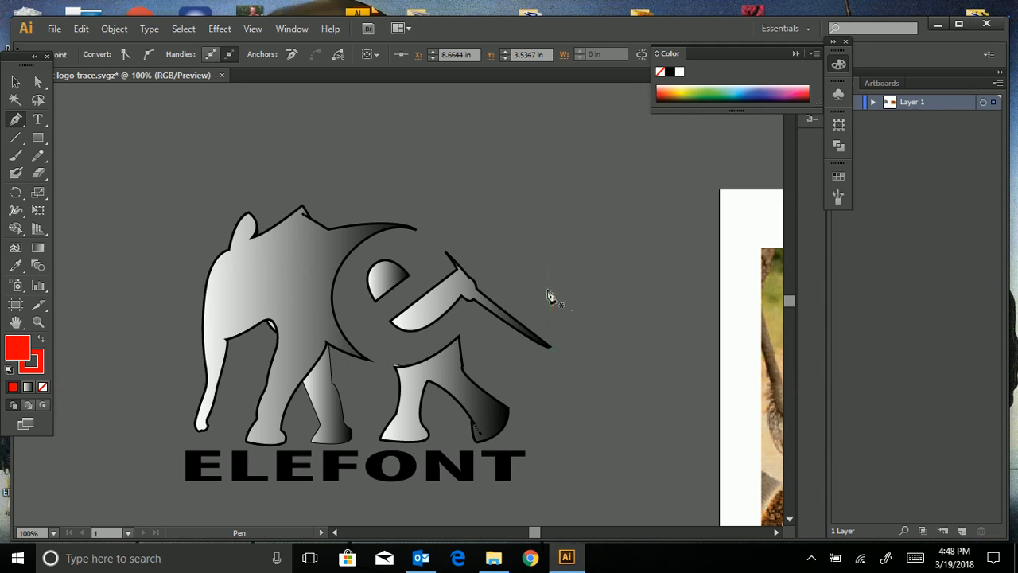
key(ctrl+minus)
key(ctrl+minus)
key(ctrl+minus)
key(ctrl+equal)
mouse_move(534, 531)
mouse_down()
mouse_move(549, 533)
mouse_move(540, 533)
mouse_up()
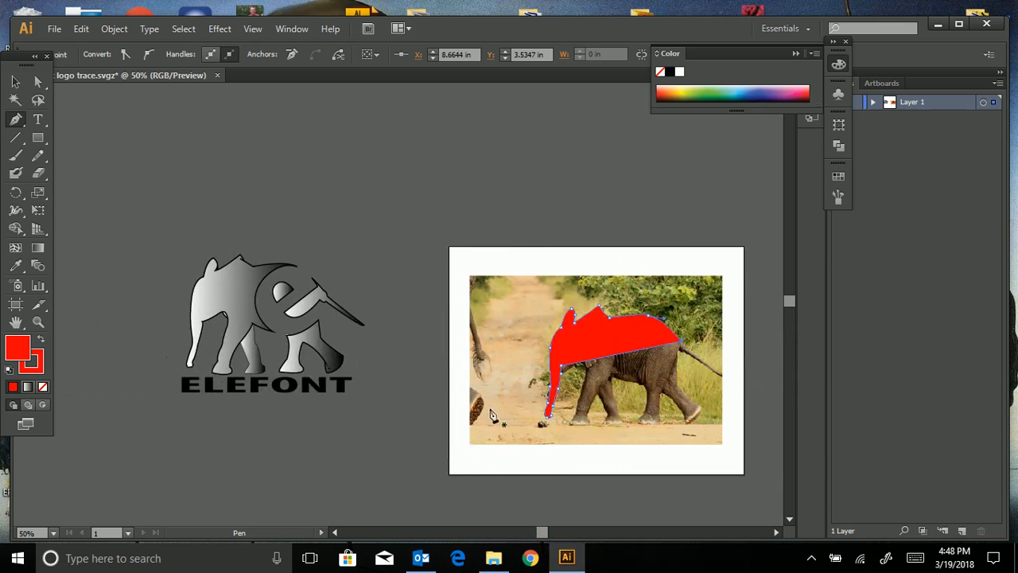
- Fill the traced shape with a white-to-black linear gradient at 0° and open the Type tool variants
click(28, 388)
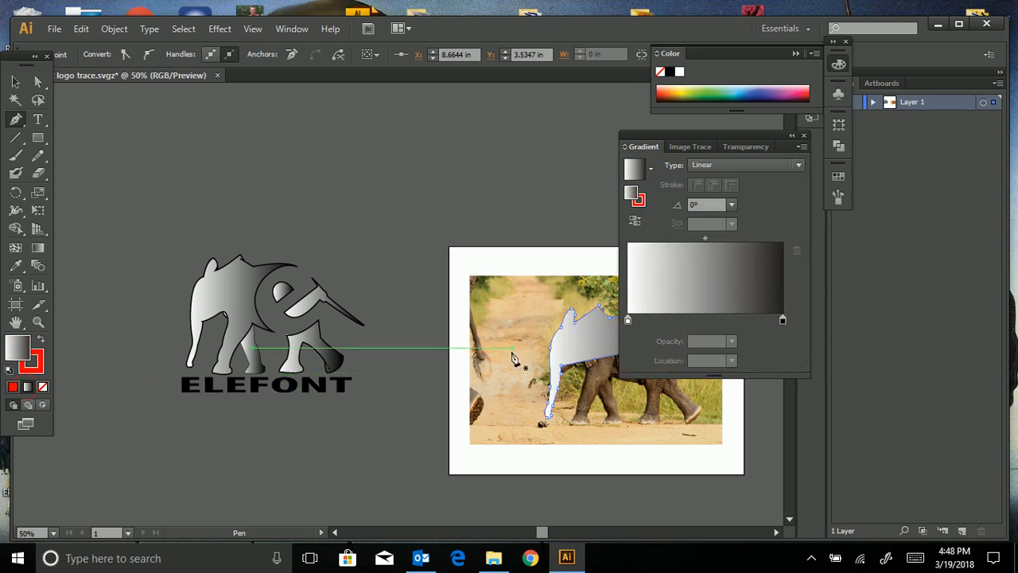
drag(689, 135, 797, 172)
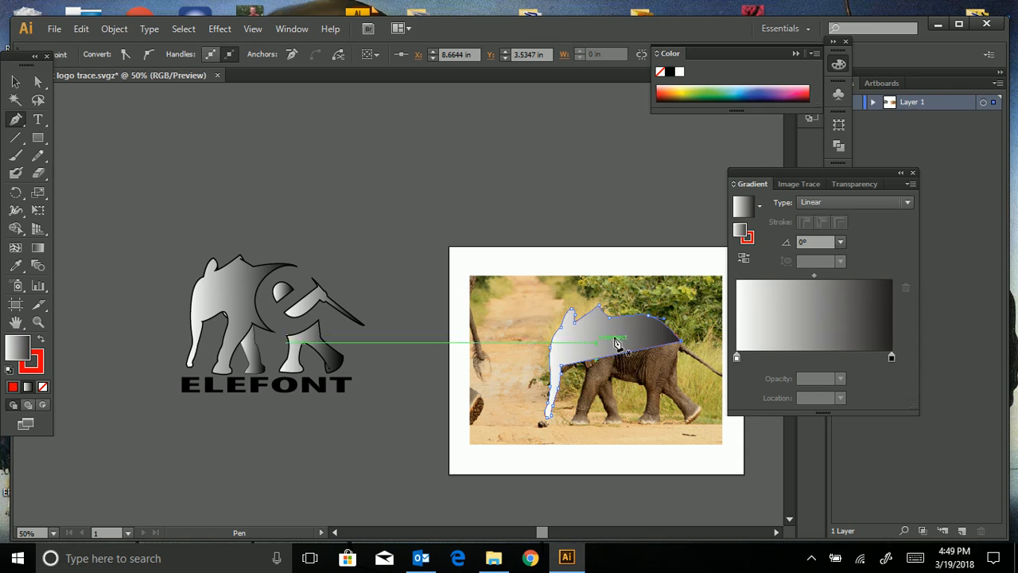
click(38, 124)
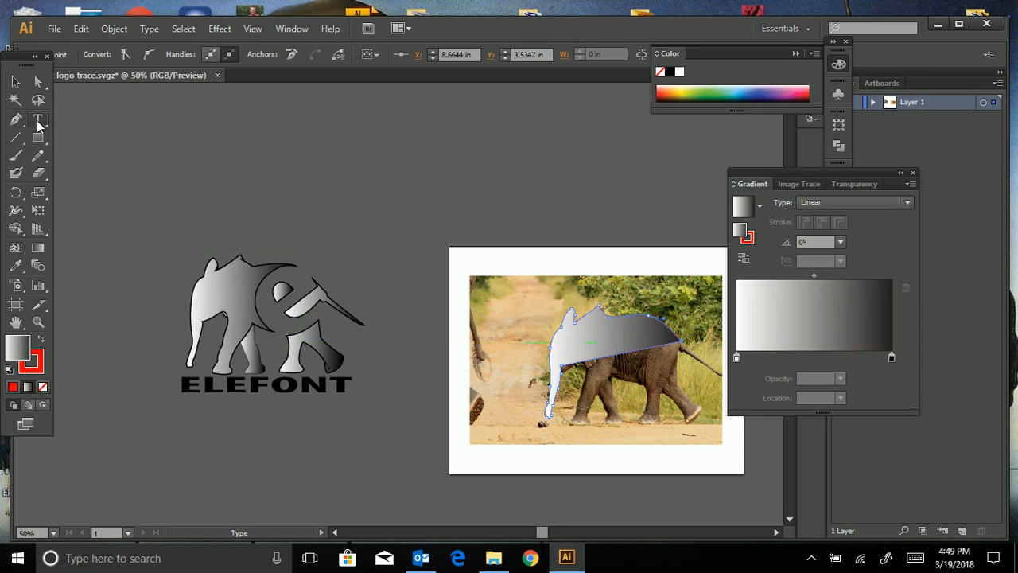
- Type 'elephant elephant elephant' along the traced elephant outline using Type on a Path
click(101, 162)
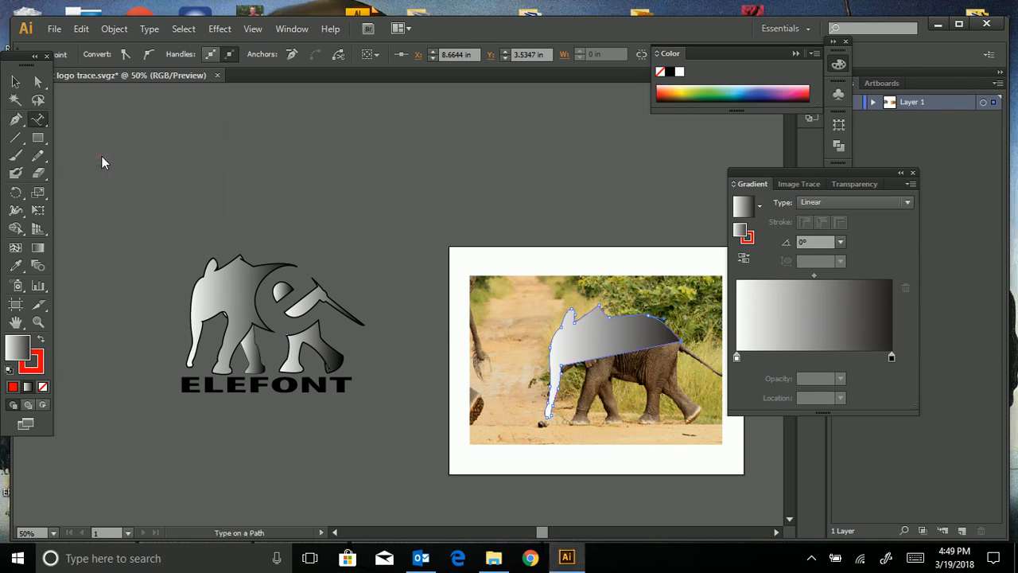
click(586, 311)
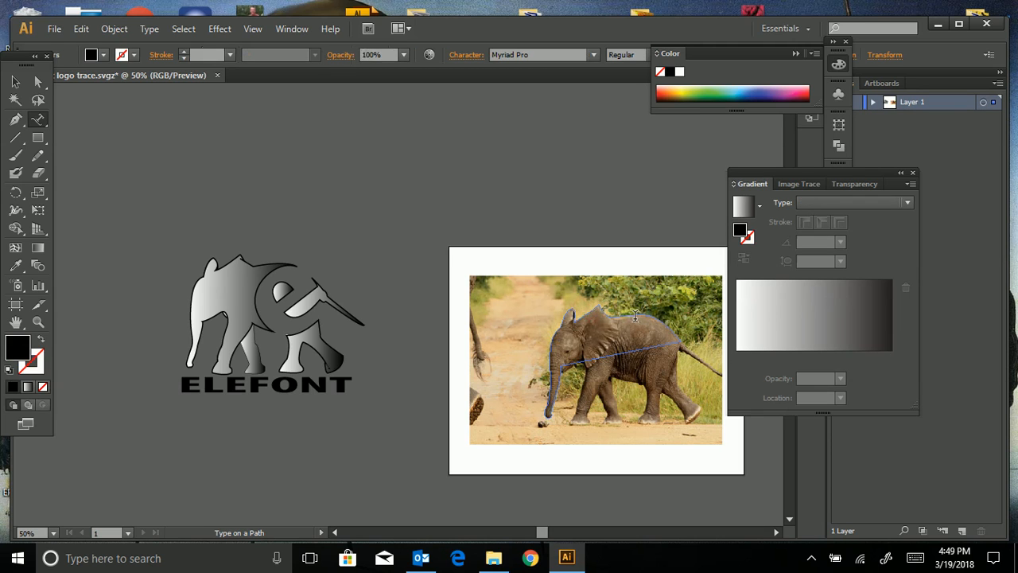
key(ctrl+plus)
key(ctrl+plus)
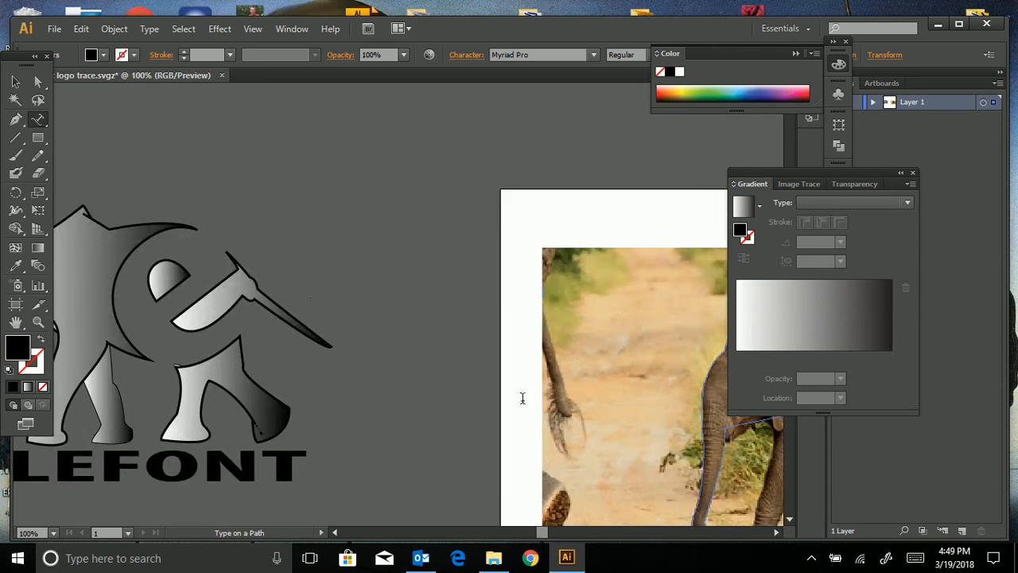
drag(542, 532, 557, 532)
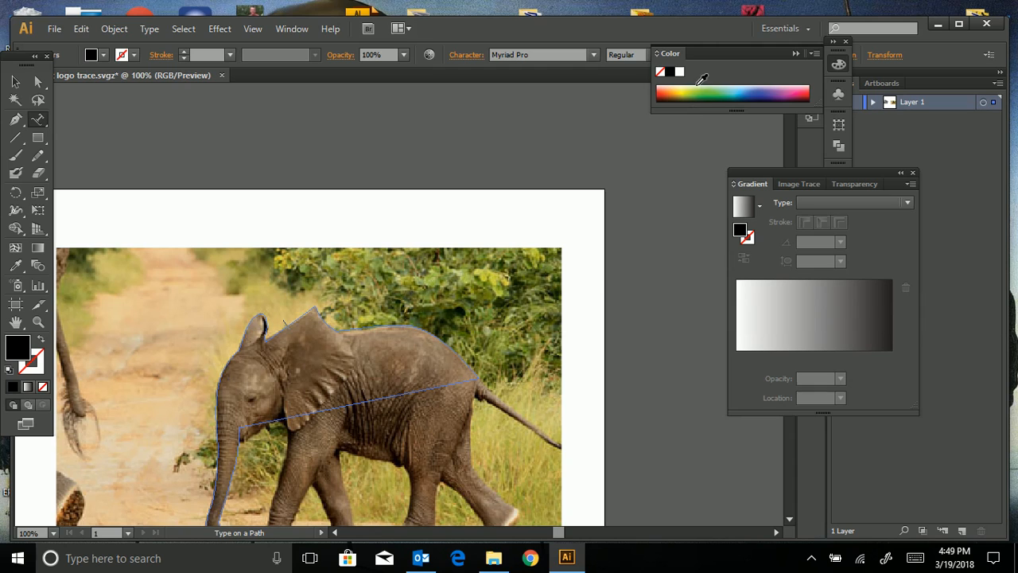
drag(725, 53, 897, 88)
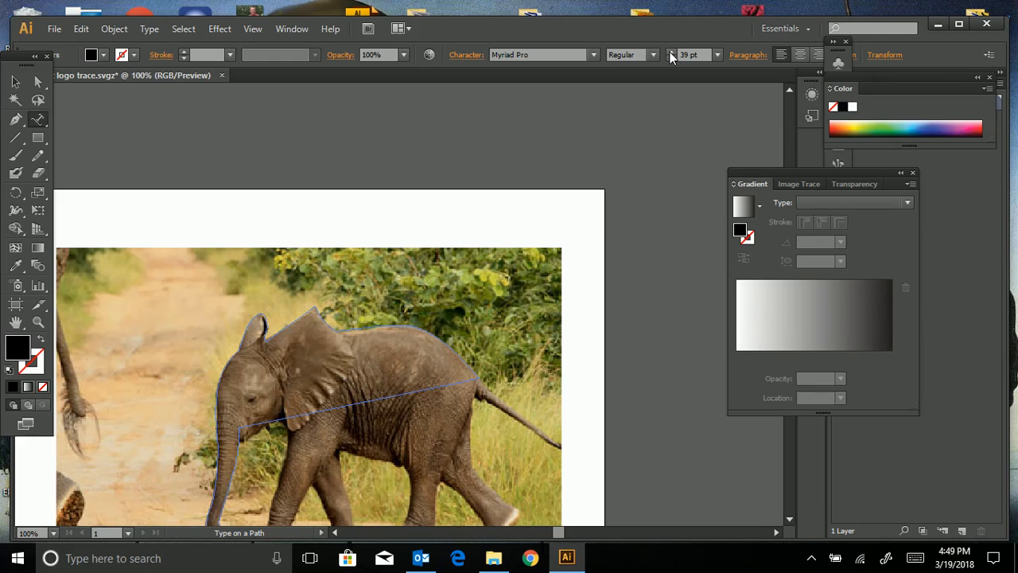
text(elephant eleph)
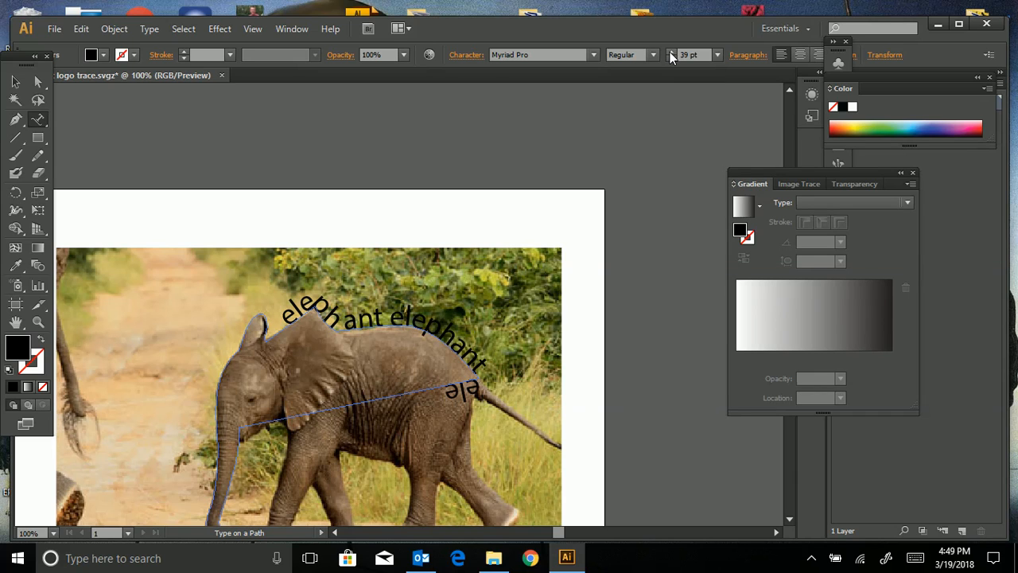
text(ant)
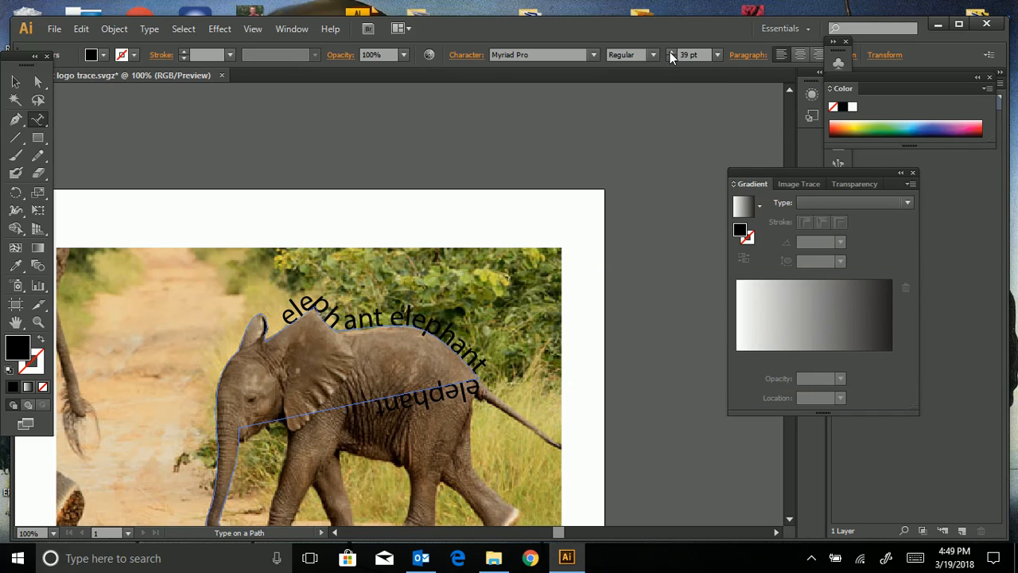
key(ctrl+minus)
key(ctrl+minus)
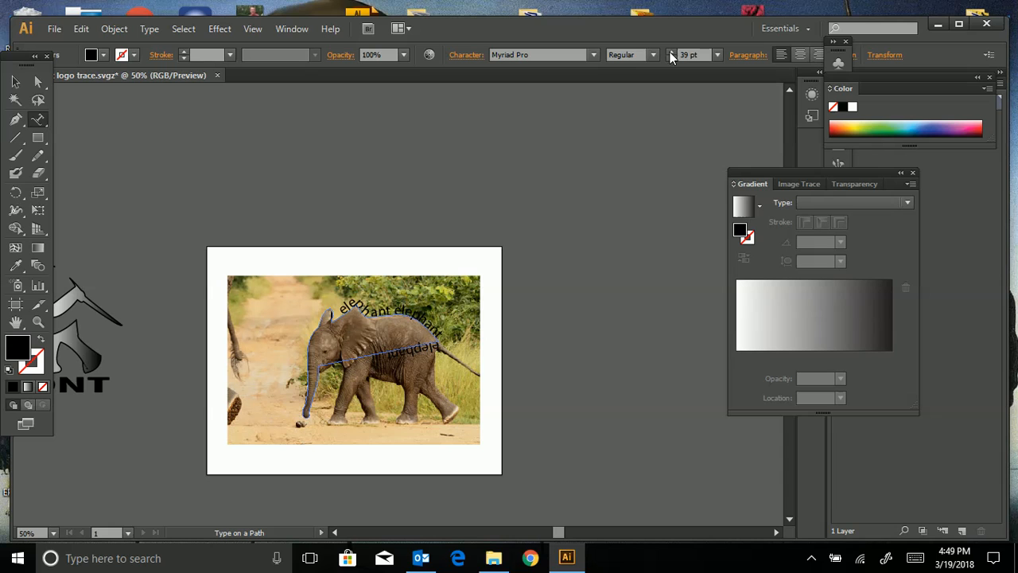
click(15, 82)
- Drag the elephant photo off to the right of the artboard
drag(251, 397, 544, 415)
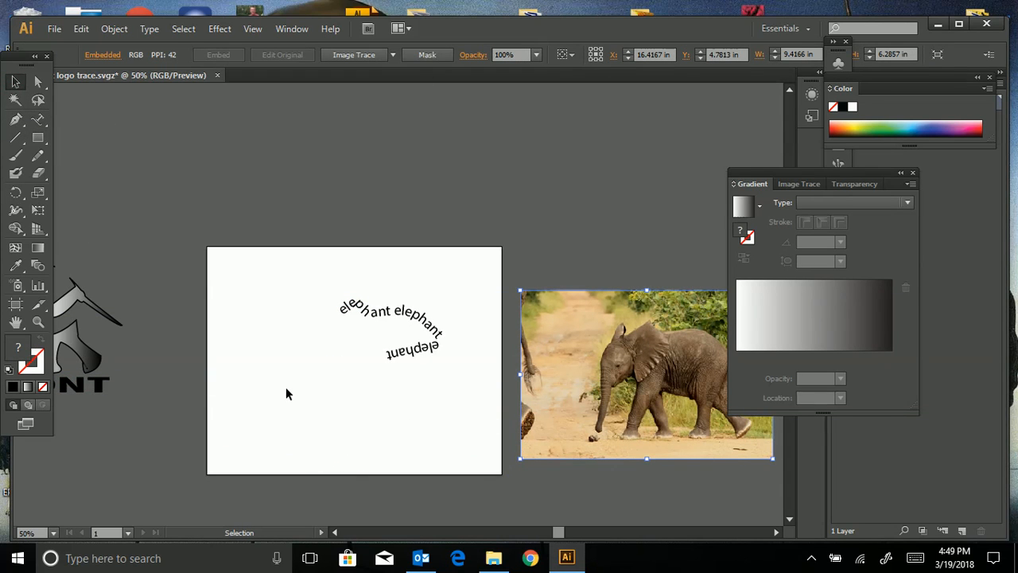
click(351, 351)
click(354, 361)
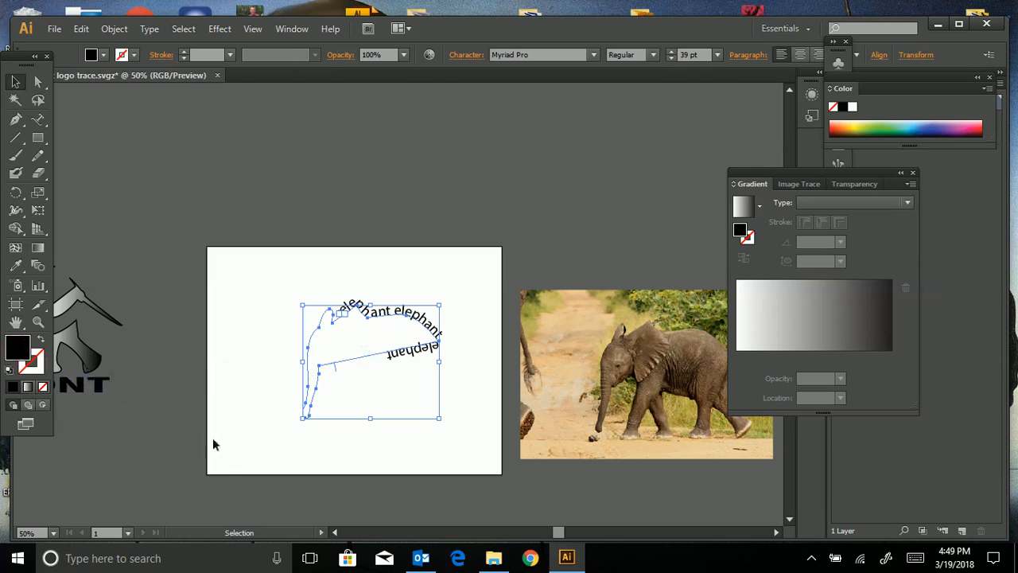
click(158, 451)
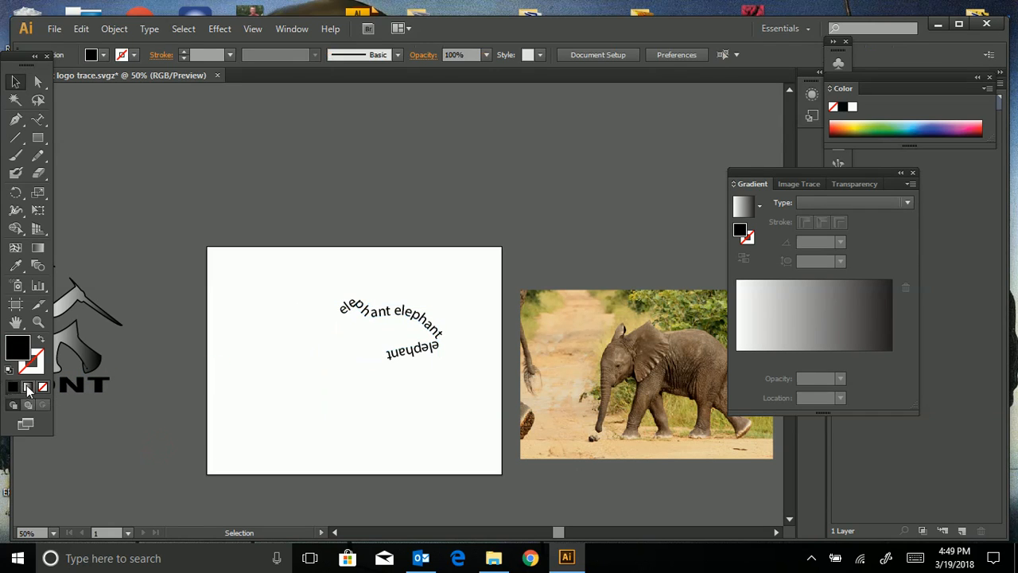
- Apply the white-to-black linear gradient fill to the curved text path and zoom to 100%
click(28, 387)
click(378, 349)
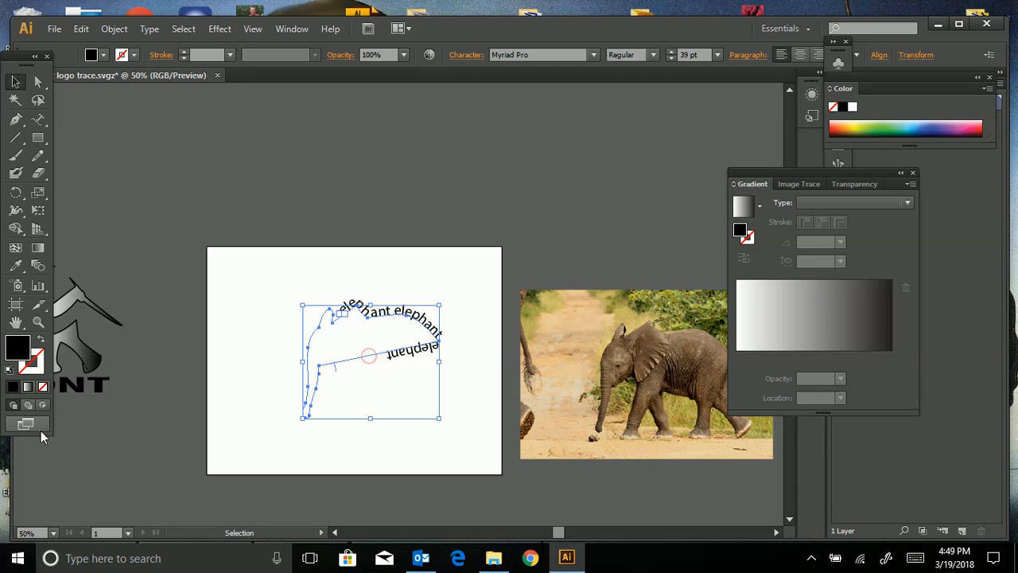
click(28, 387)
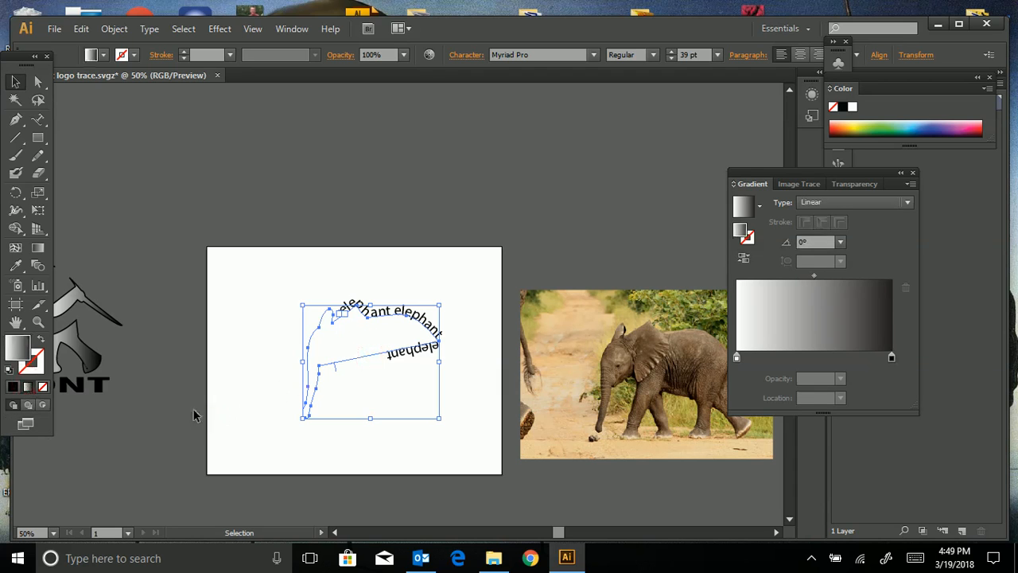
key(a)
key(ctrl+1)
key(v)
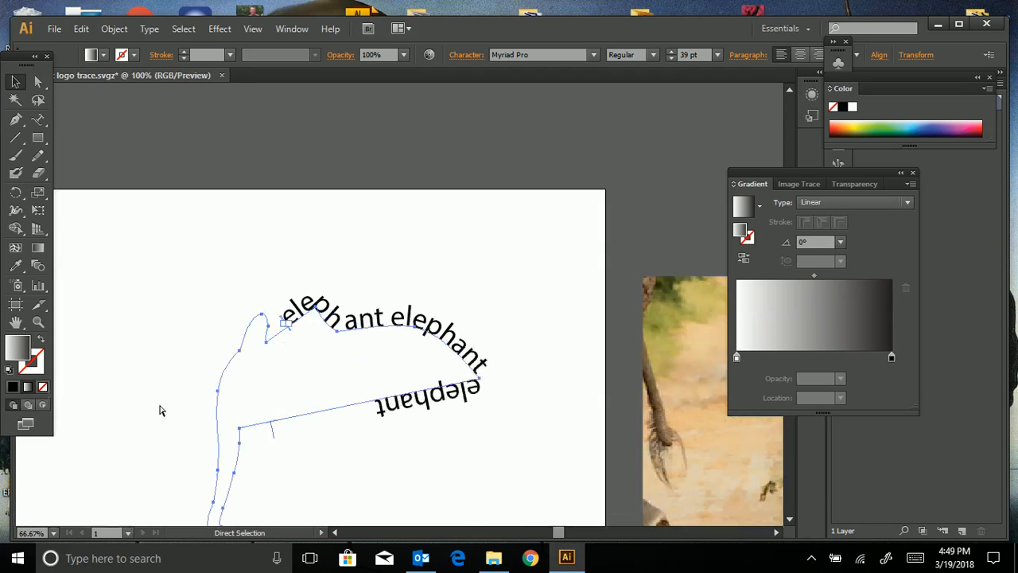
scroll(159, 410, down, 2)
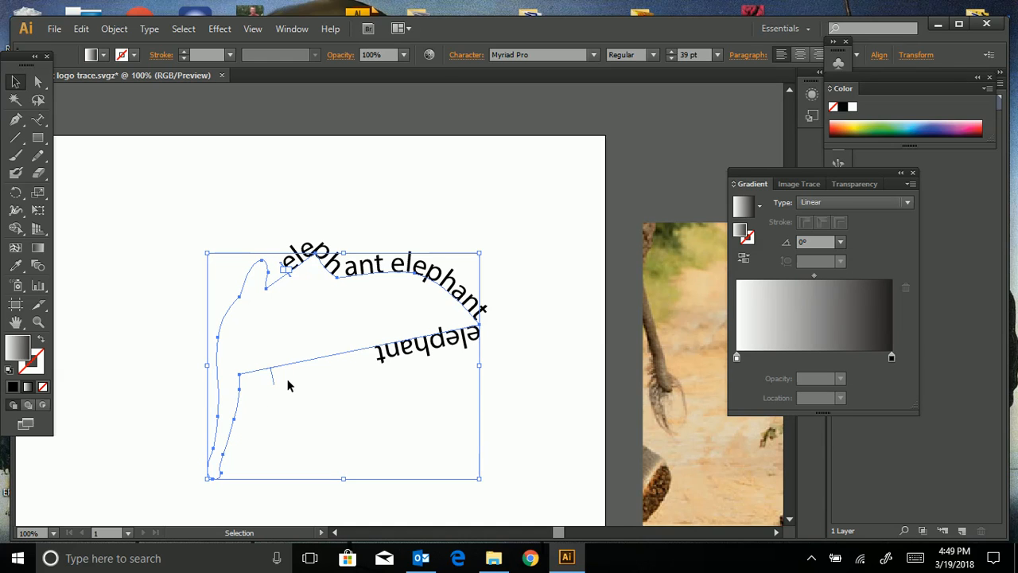
- Draw an unfilled arc above the elephant text with the Pen tool
click(16, 119)
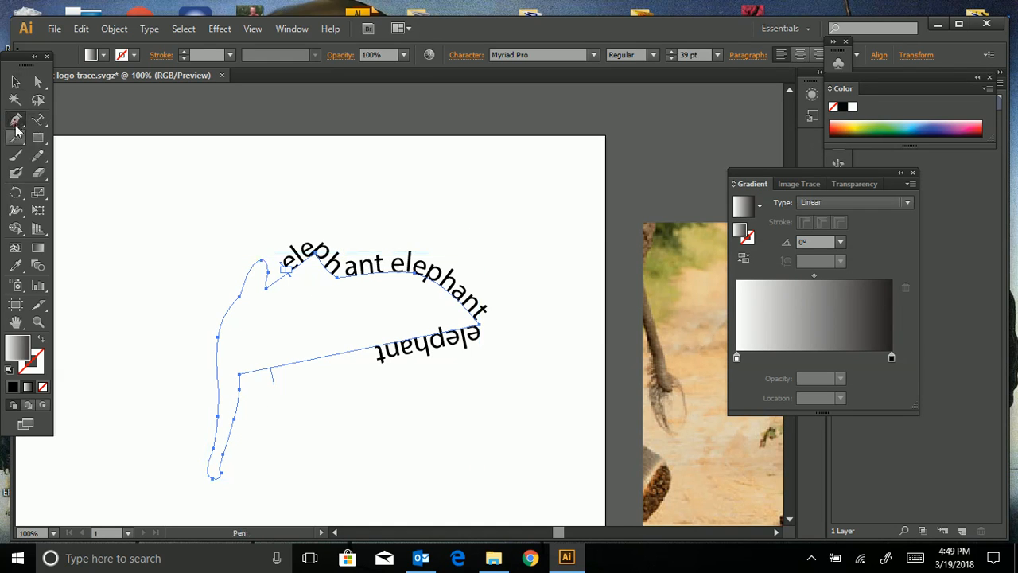
click(159, 215)
drag(407, 213, 537, 303)
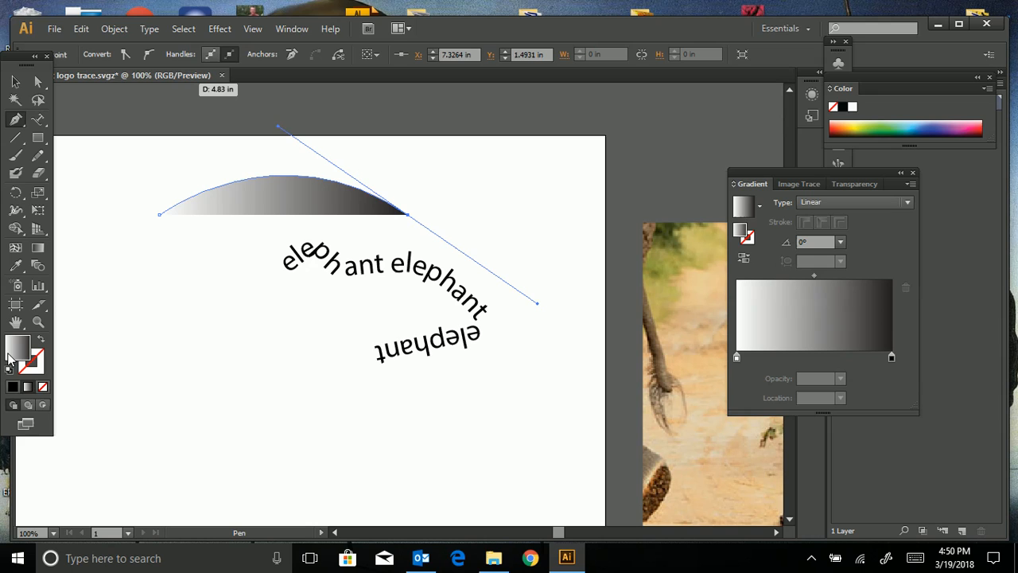
click(40, 385)
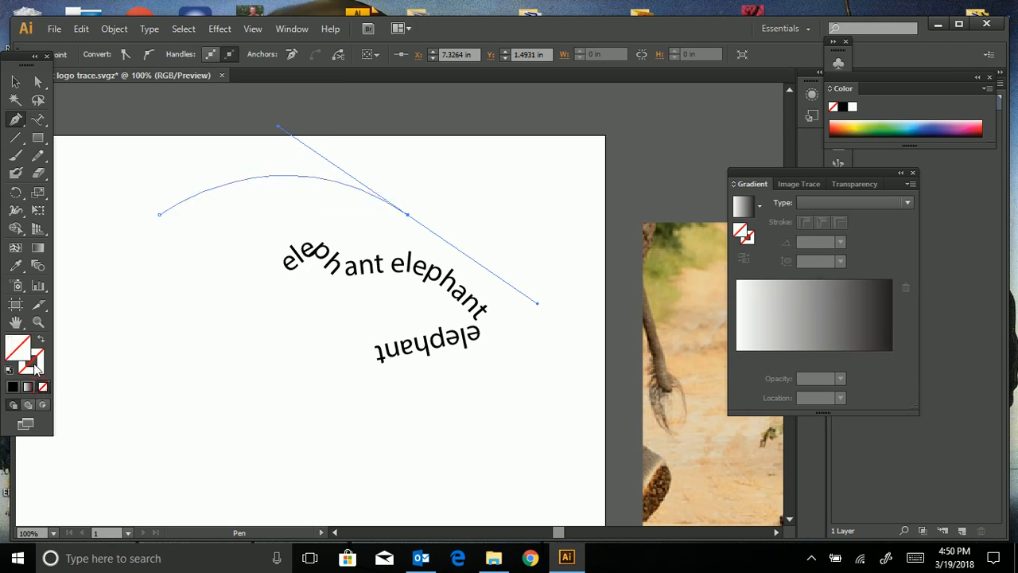
click(35, 366)
drag(100, 367, 115, 343)
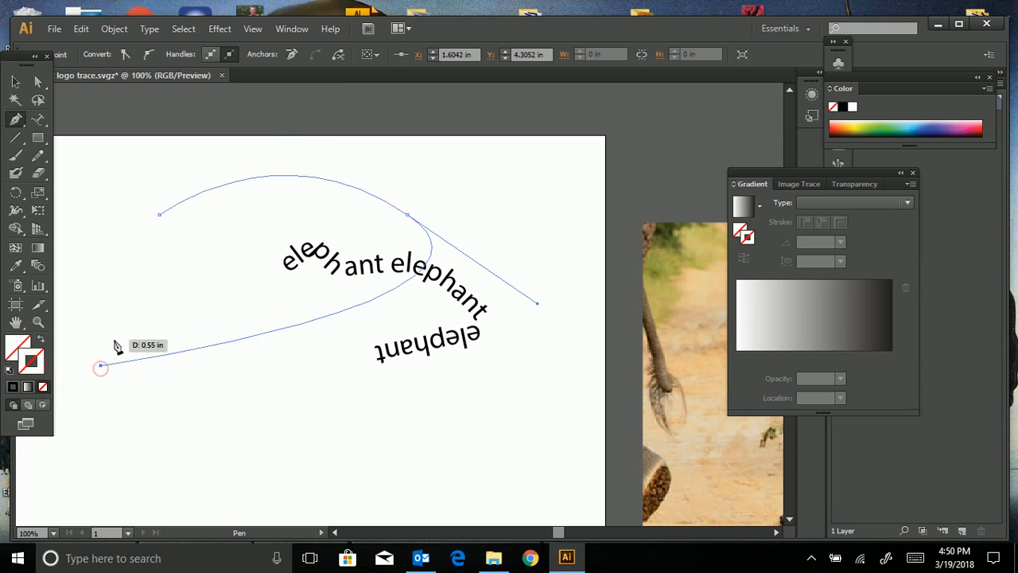
key(ctrl+z)
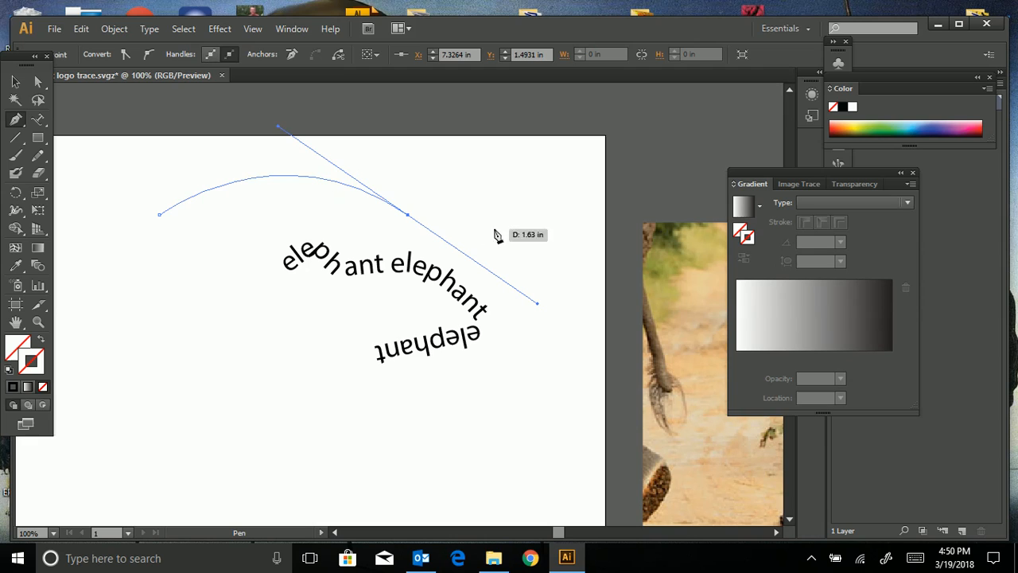
- Type 'text on pa' along the new arc with Type on a Path
click(38, 121)
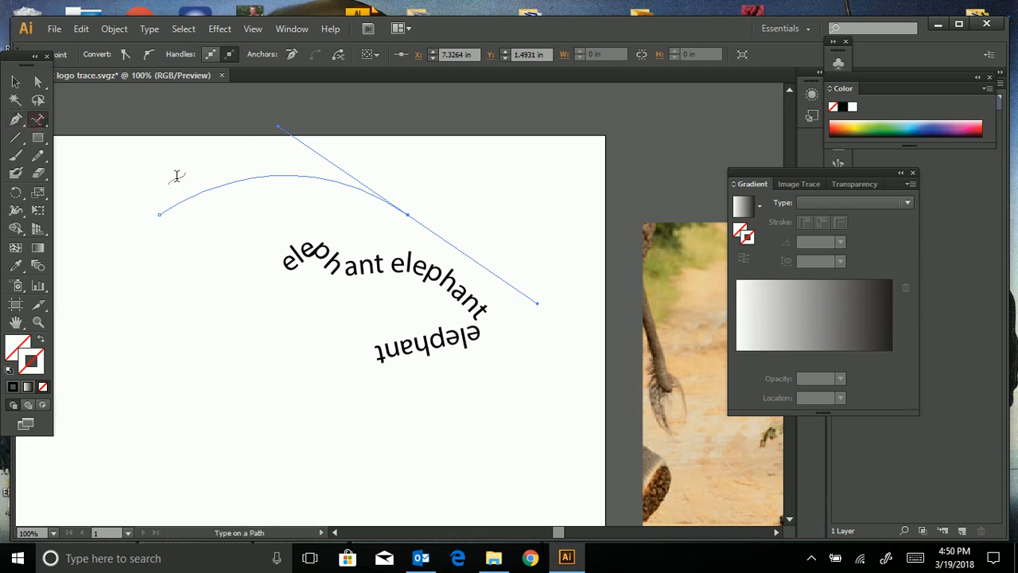
click(185, 191)
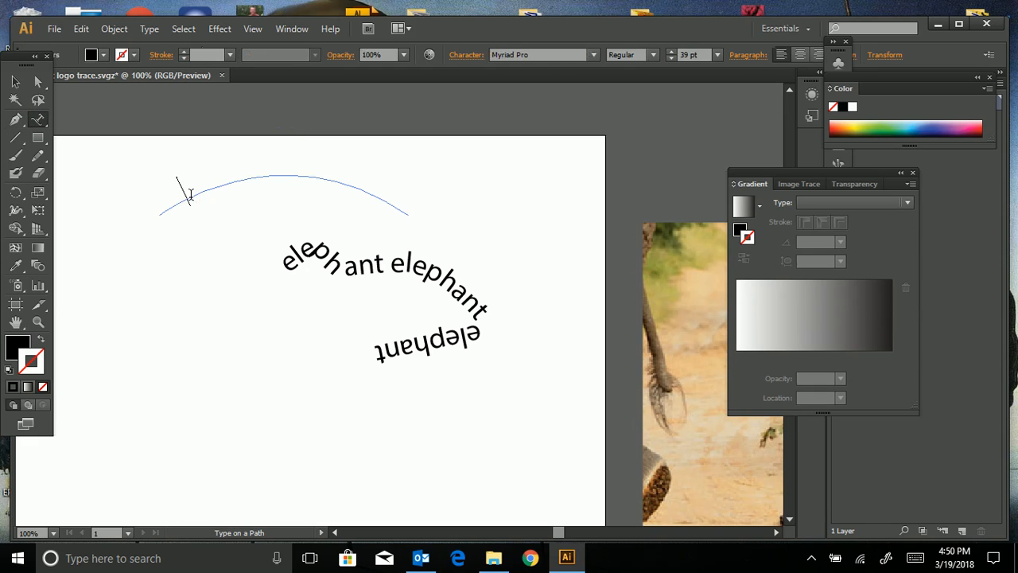
text(text on path)
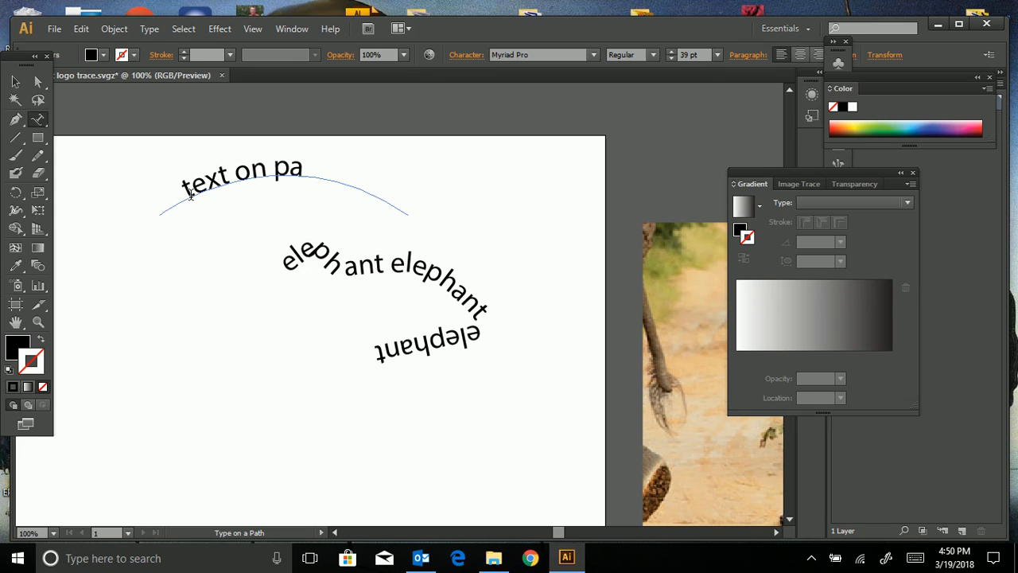